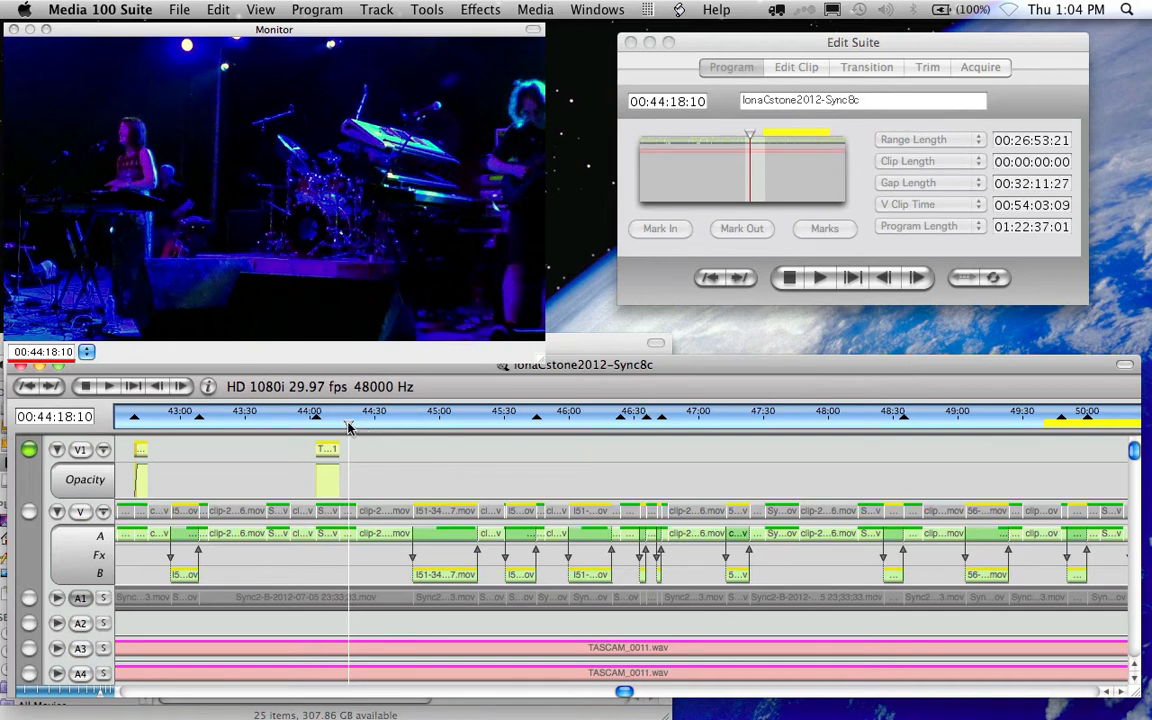
- Scrub the timeline from 44:18 forward to the wide stage shot at 00:45:45:00
{"action": "left_click_drag", "start_coordinate": [349, 425], "coordinate": [396, 425]}
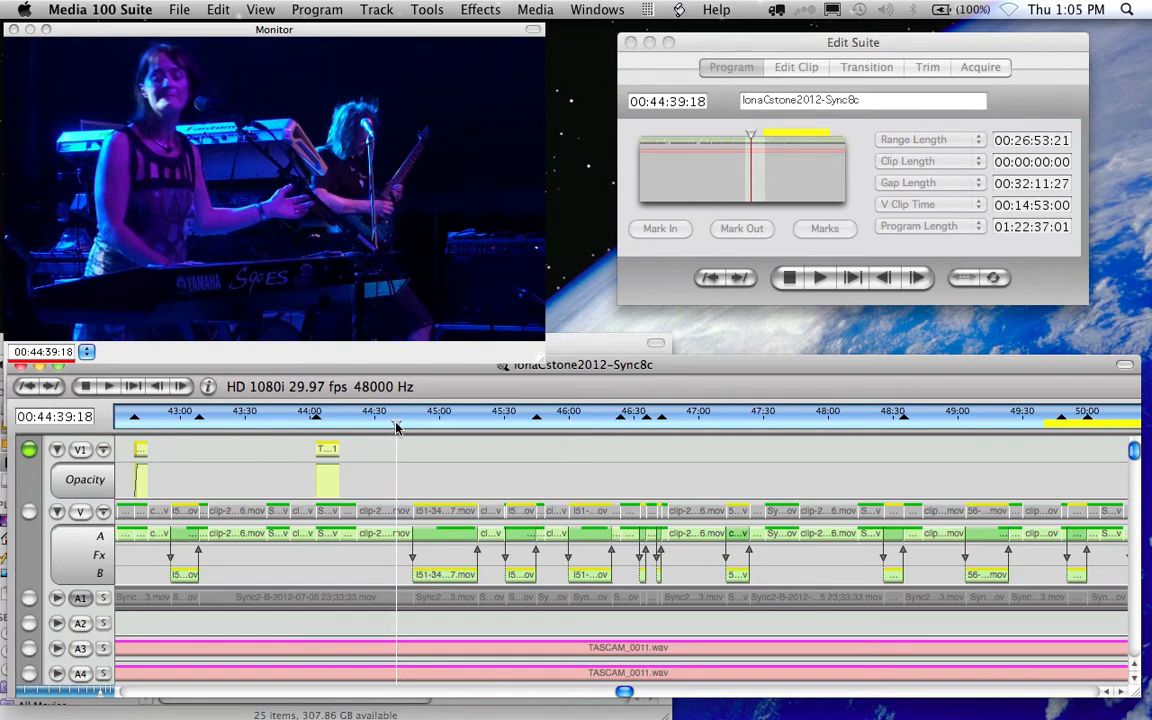
{"action": "left_click_drag", "start_coordinate": [395, 427], "coordinate": [537, 430]}
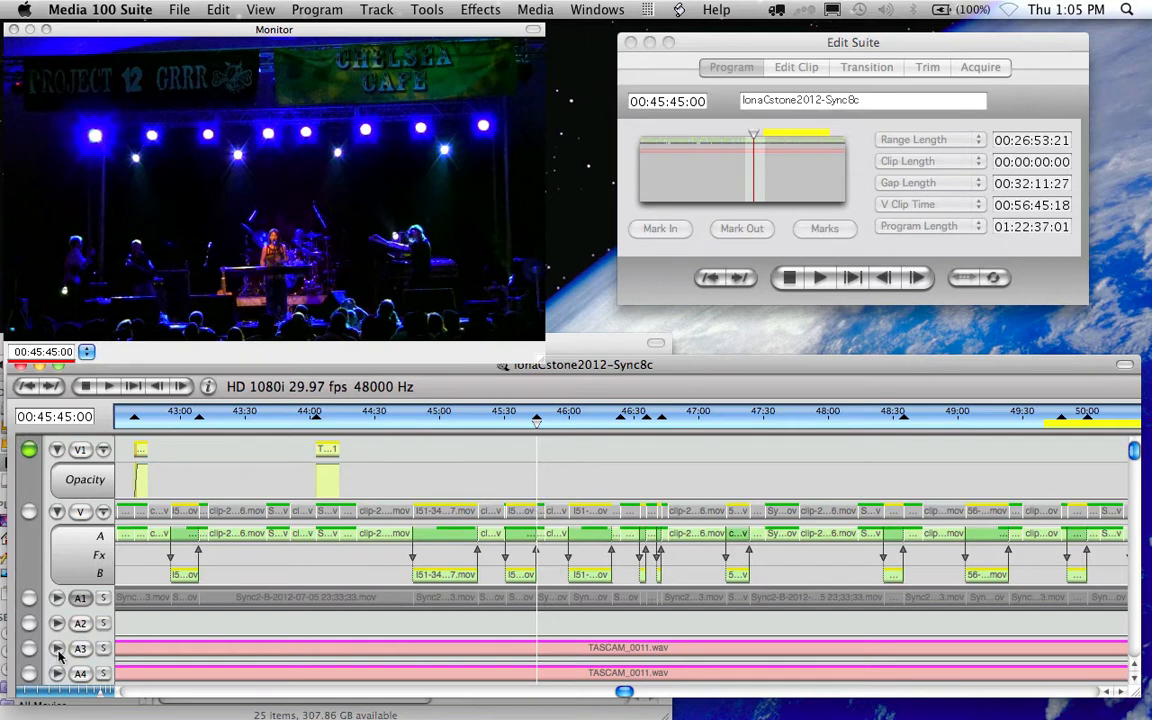
- Zoom the timeline in around the playhead and scrub a few seconds past 45:45
{"action": "left_click", "coordinate": [60, 692]}
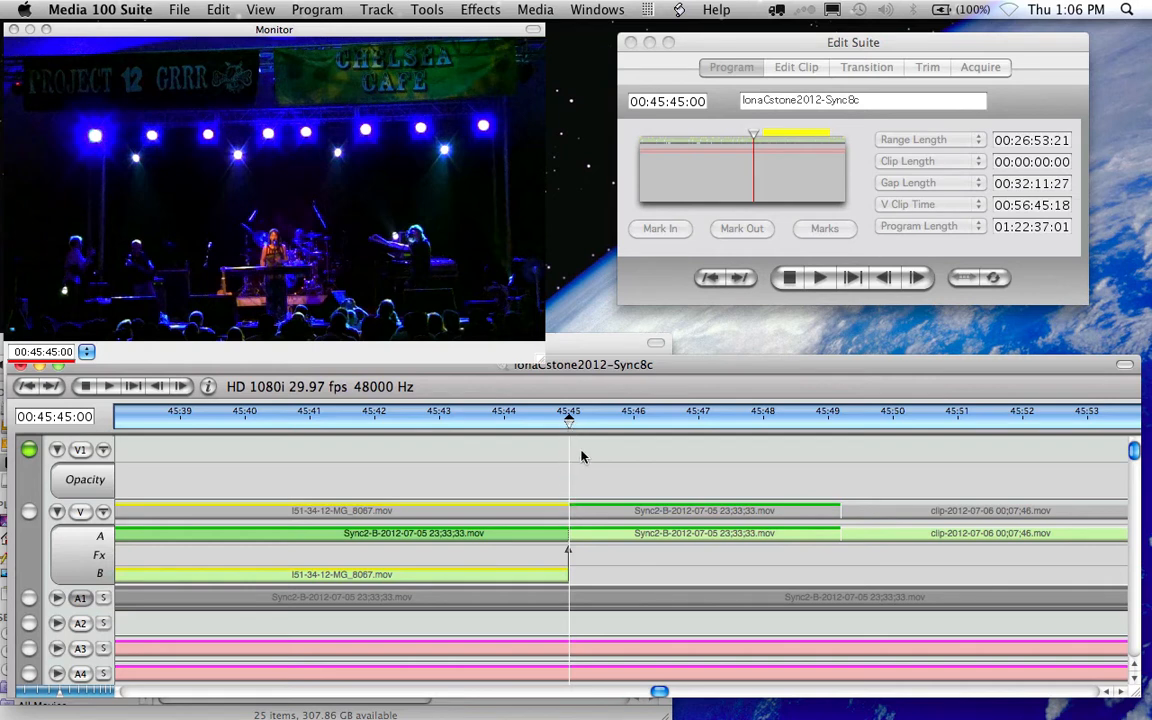
{"action": "mouse_move", "coordinate": [568, 425]}
{"action": "left_mouse_down"}
{"action": "mouse_move", "coordinate": [843, 429]}
{"action": "mouse_move", "coordinate": [566, 442]}
{"action": "left_mouse_up"}
- Lay a Title 33 clip on V1 from 45:45 to 45:49, then zoom in at 45:45:00
{"action": "left_click_drag", "start_coordinate": [571, 451], "coordinate": [840, 455]}
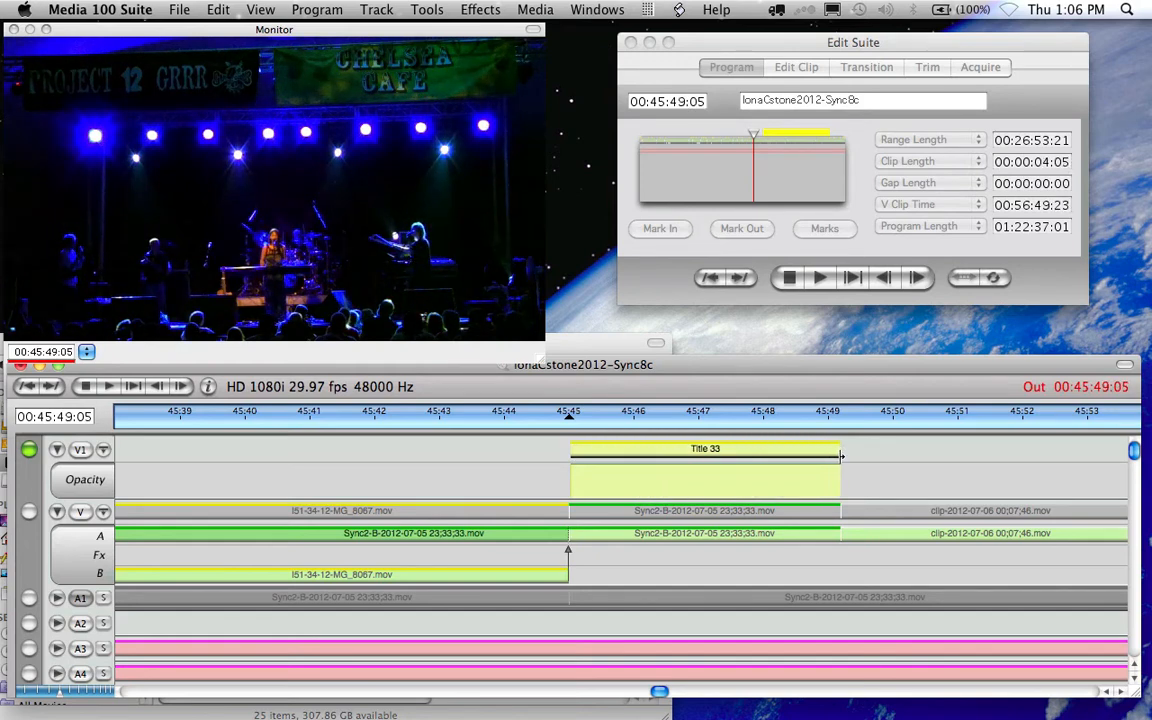
{"action": "left_click_drag", "start_coordinate": [840, 455], "coordinate": [840, 455]}
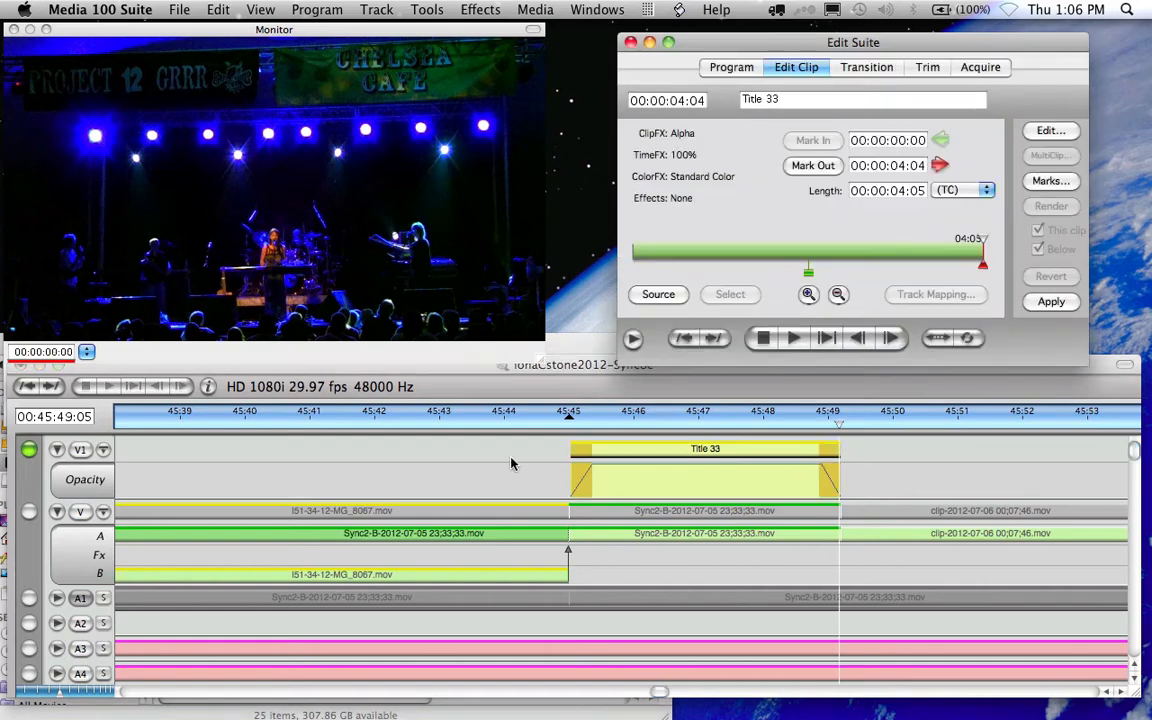
{"action": "left_click", "coordinate": [570, 428]}
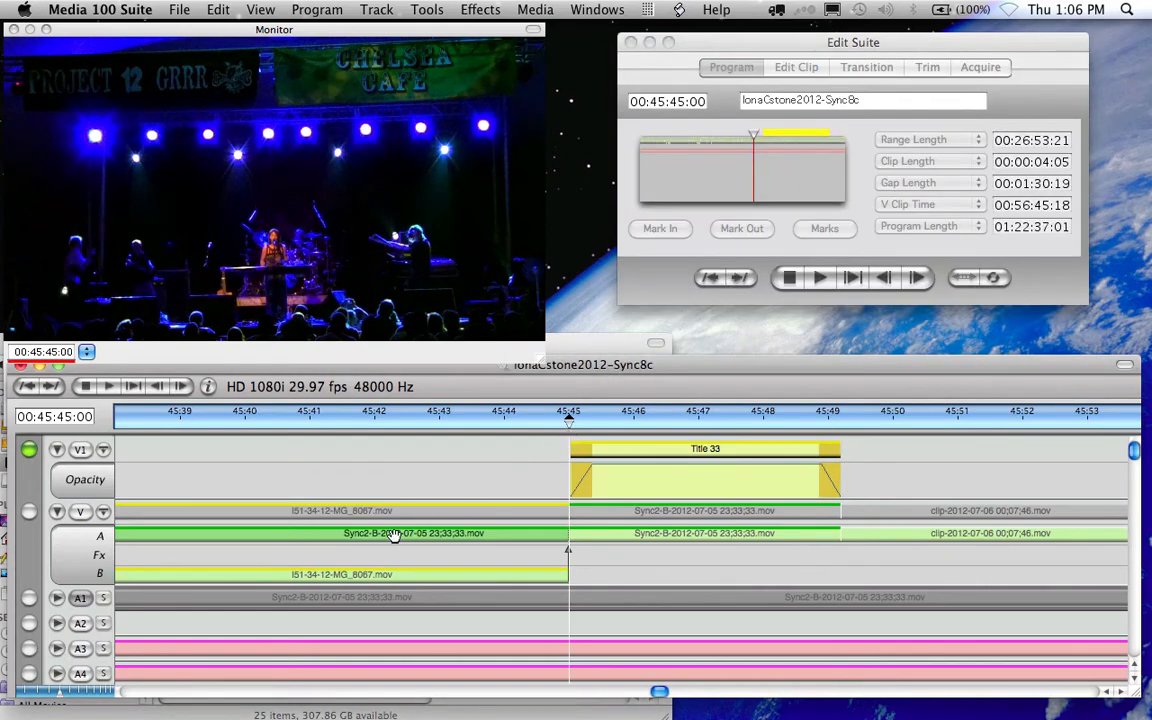
{"action": "left_click", "coordinate": [37, 692]}
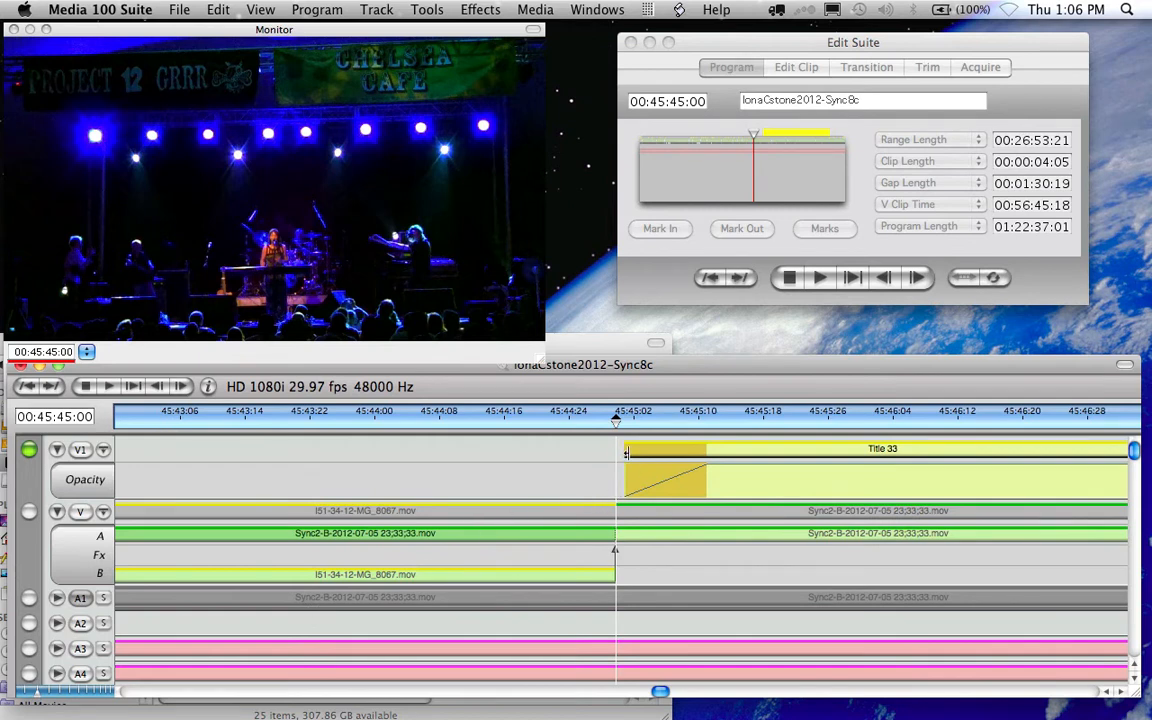
- Trim Title 33's in-point to 45:45:00 so it runs 00:00:04:06 with no gap
{"action": "left_click_drag", "start_coordinate": [626, 453], "coordinate": [617, 453]}
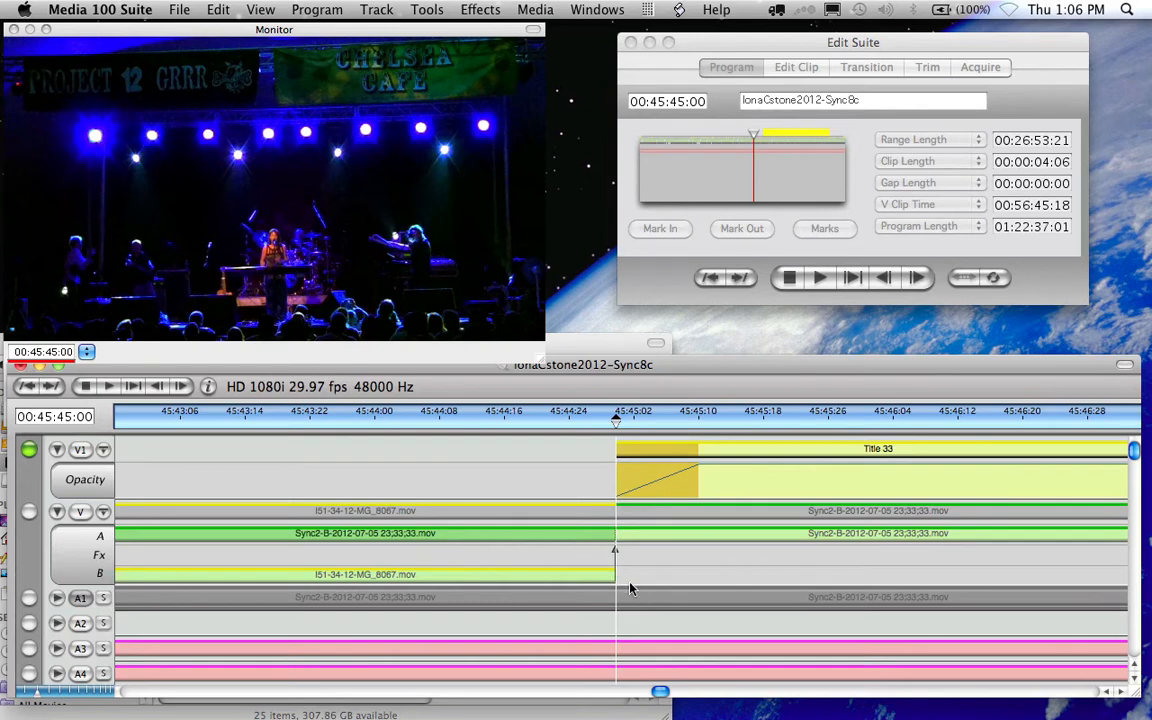
{"action": "scroll", "coordinate": [733, 566], "scroll_direction": "right", "scroll_amount": 10}
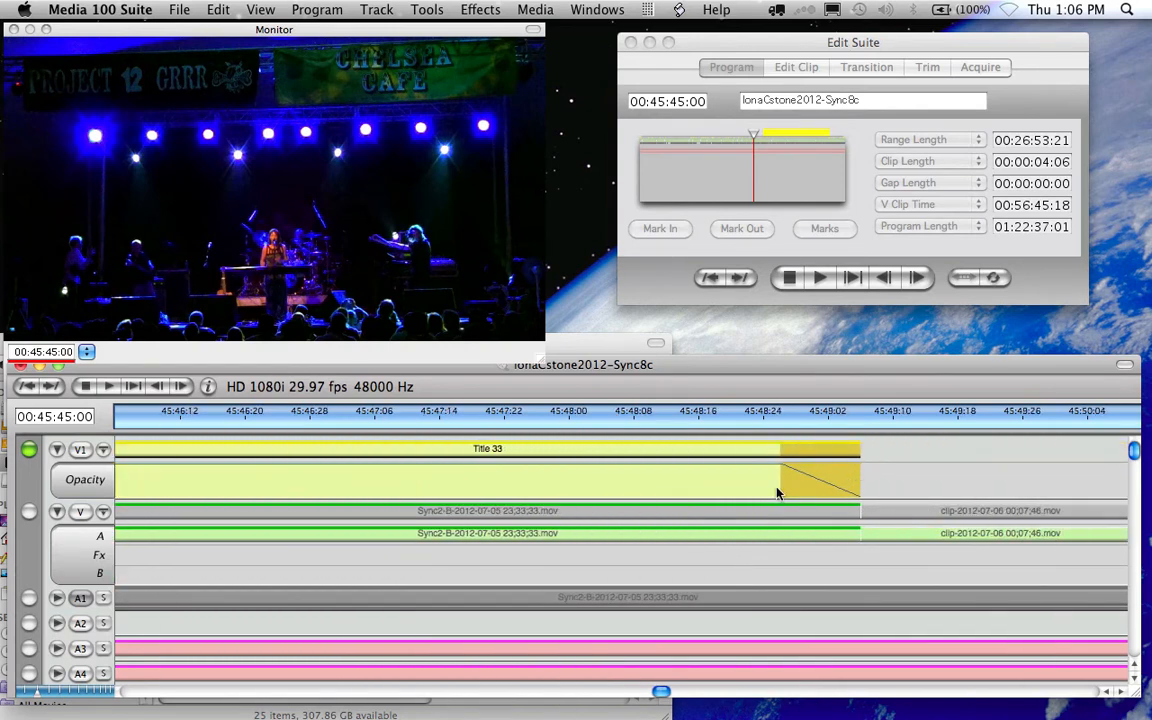
{"action": "scroll", "coordinate": [185, 585], "scroll_direction": "left", "scroll_amount": 7}
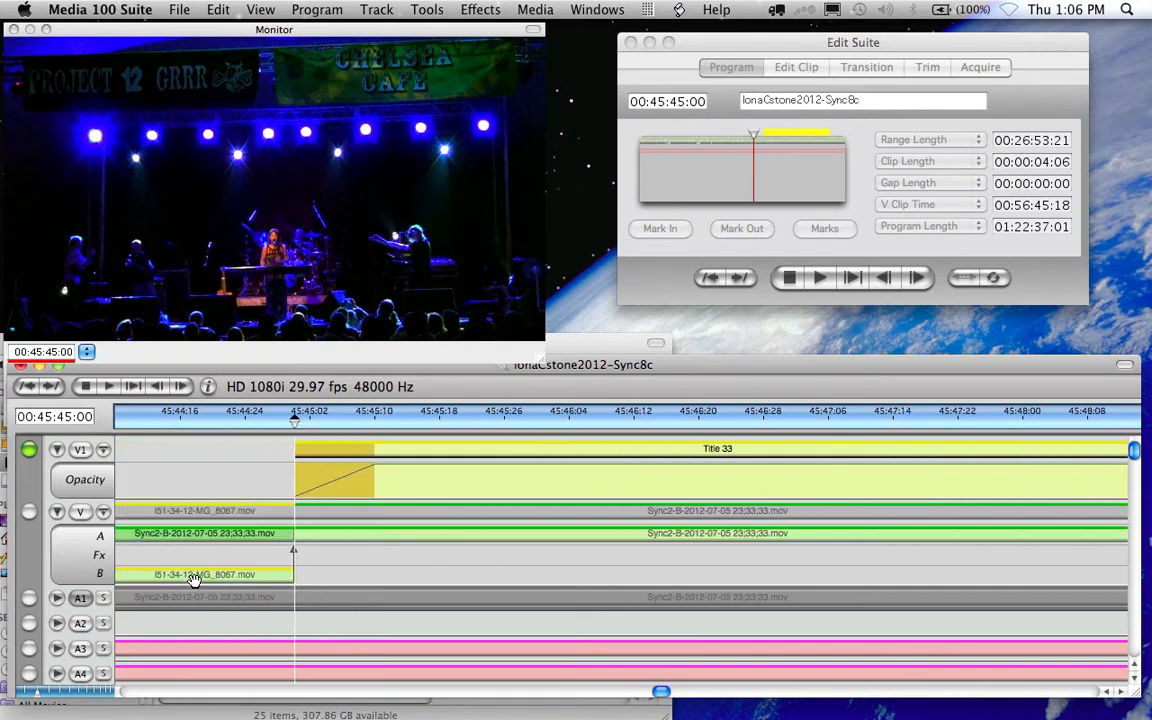
{"action": "scroll", "coordinate": [198, 577], "scroll_direction": "left", "scroll_amount": 2}
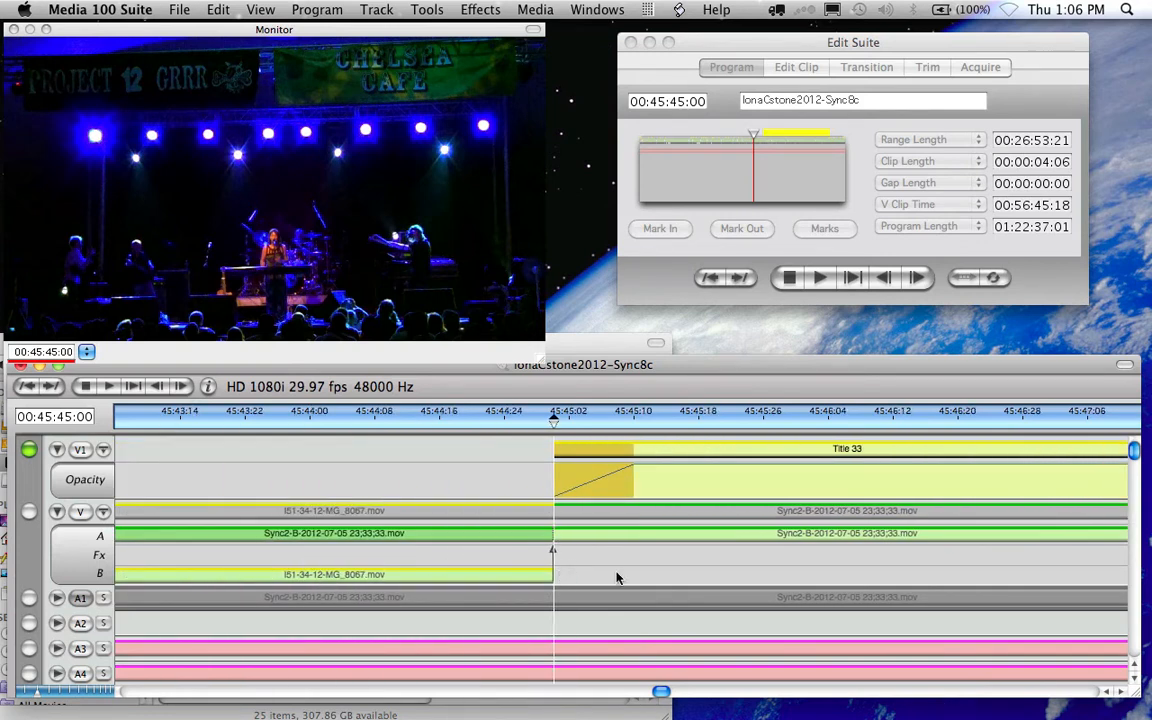
{"action": "scroll", "coordinate": [726, 583], "scroll_direction": "right", "scroll_amount": 5}
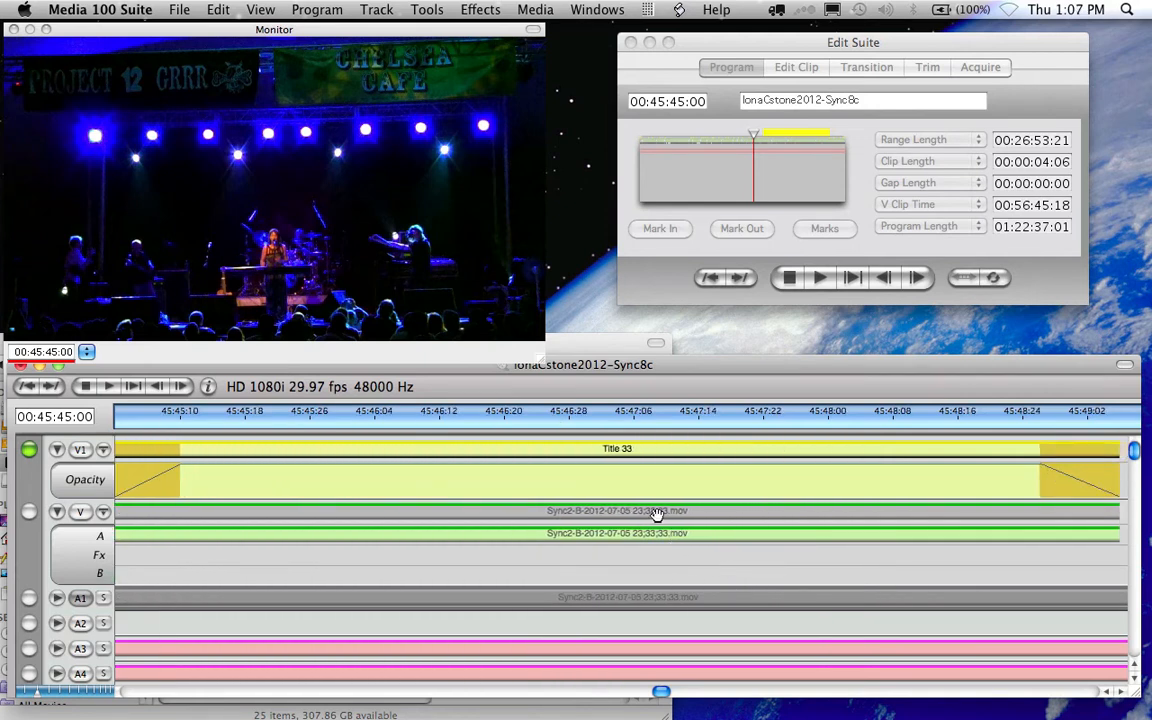
{"action": "scroll", "coordinate": [657, 513], "scroll_direction": "right", "scroll_amount": 2}
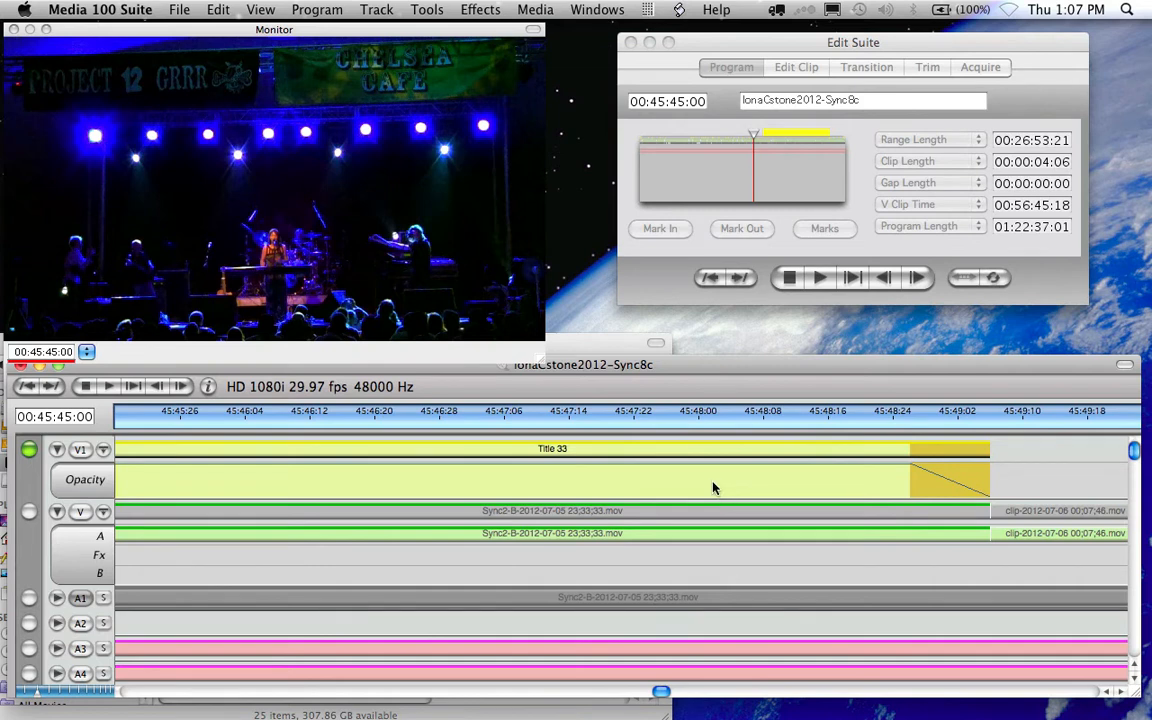
{"action": "scroll", "coordinate": [713, 487], "scroll_direction": "left", "scroll_amount": 4}
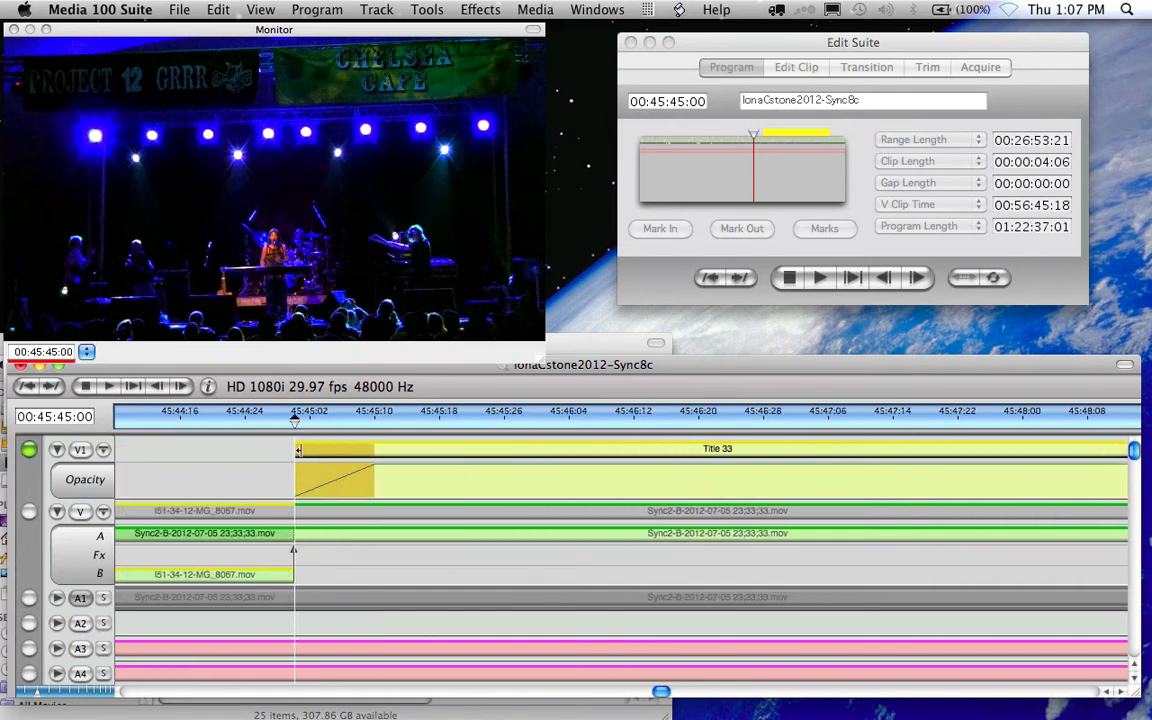
{"action": "left_click_drag", "start_coordinate": [296, 450], "coordinate": [214, 452]}
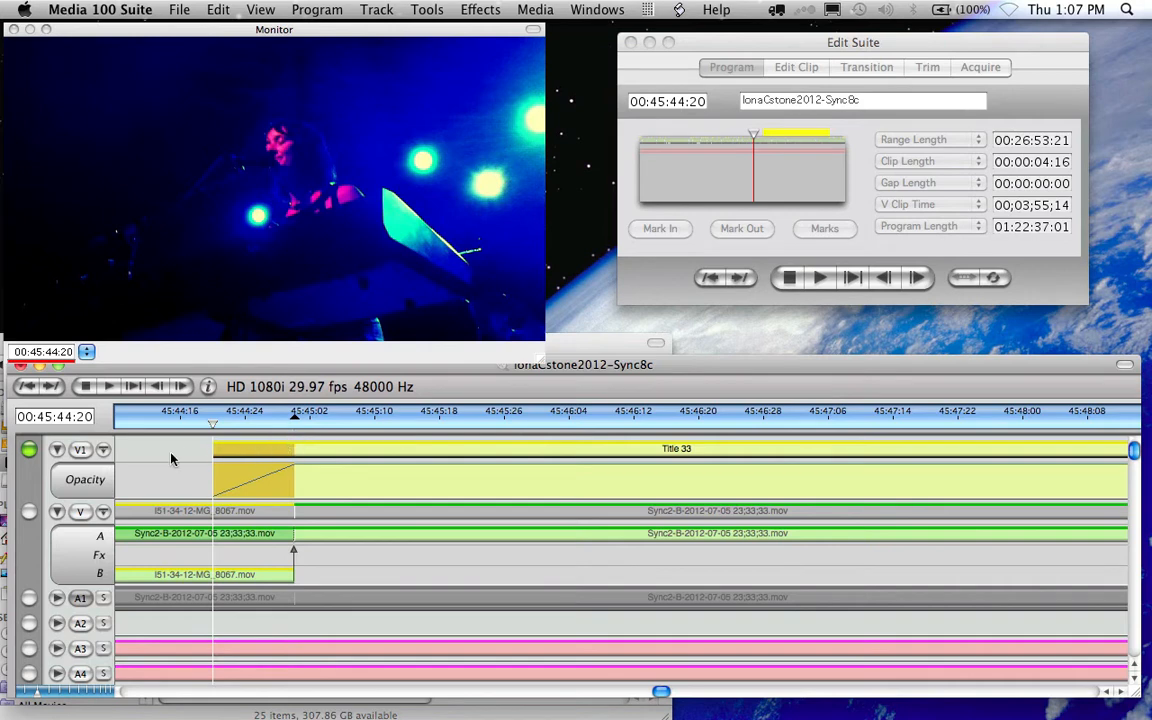
{"action": "left_click_drag", "start_coordinate": [214, 449], "coordinate": [295, 428]}
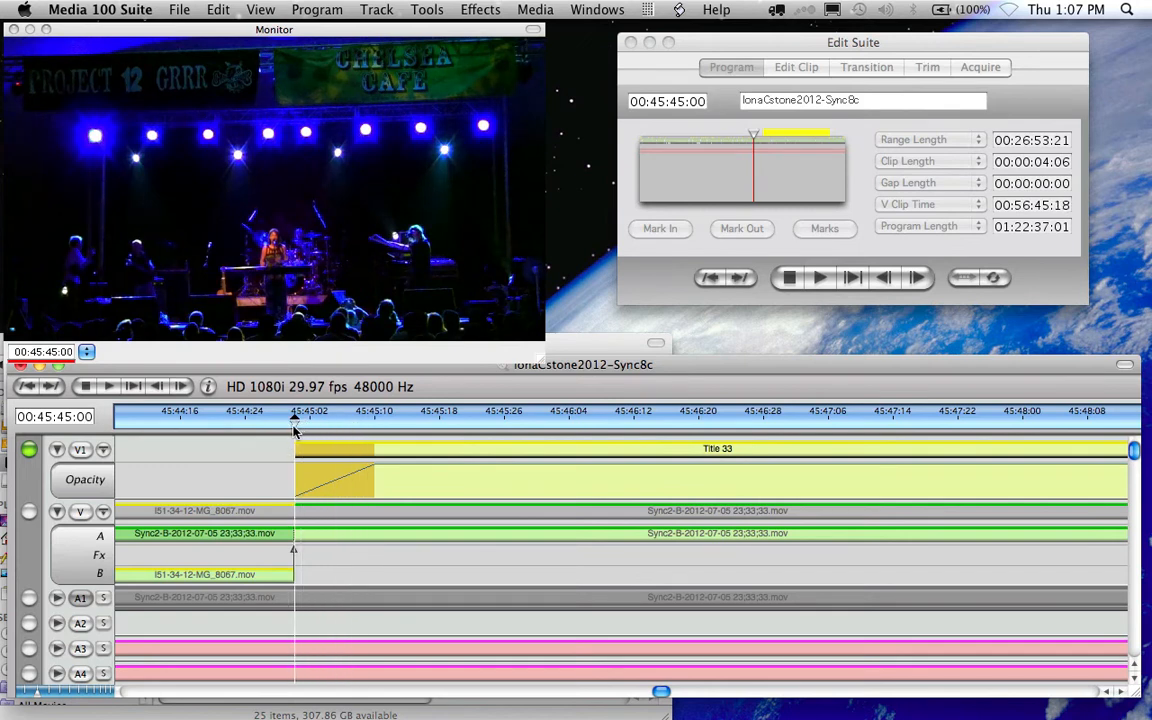
- Open Title 33 in the compositor, close the Text Window, and bring Comp 1 forward
{"action": "double_click", "coordinate": [470, 451]}
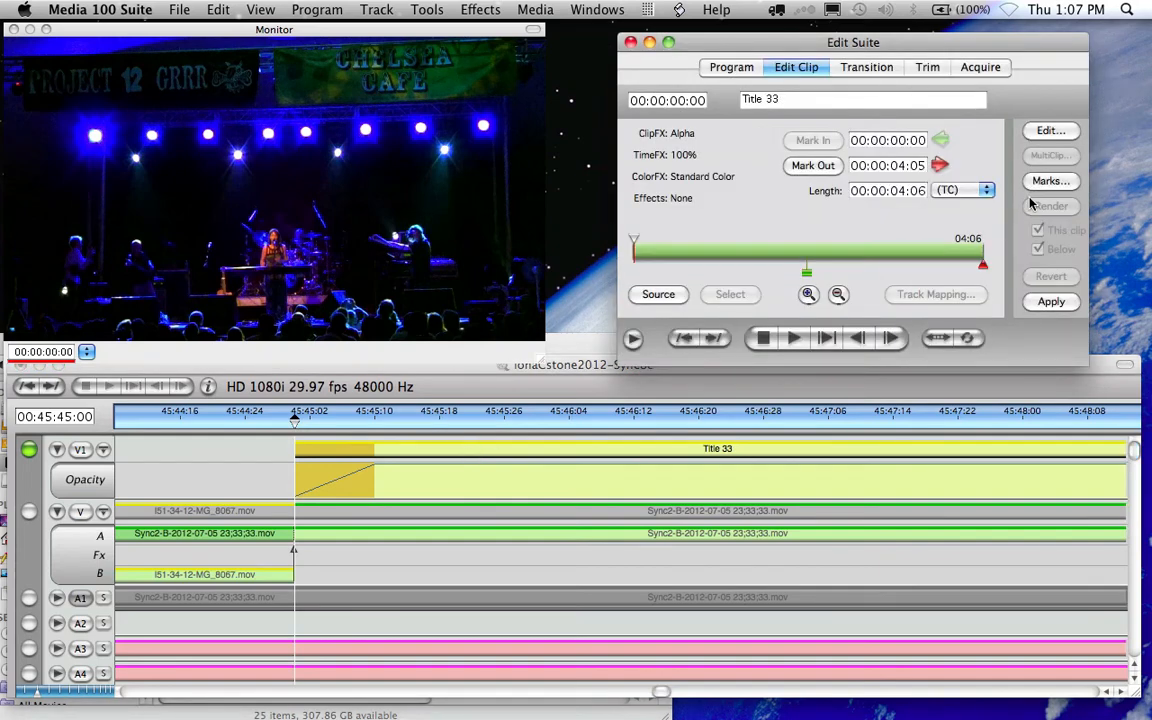
{"action": "left_click", "coordinate": [1047, 136]}
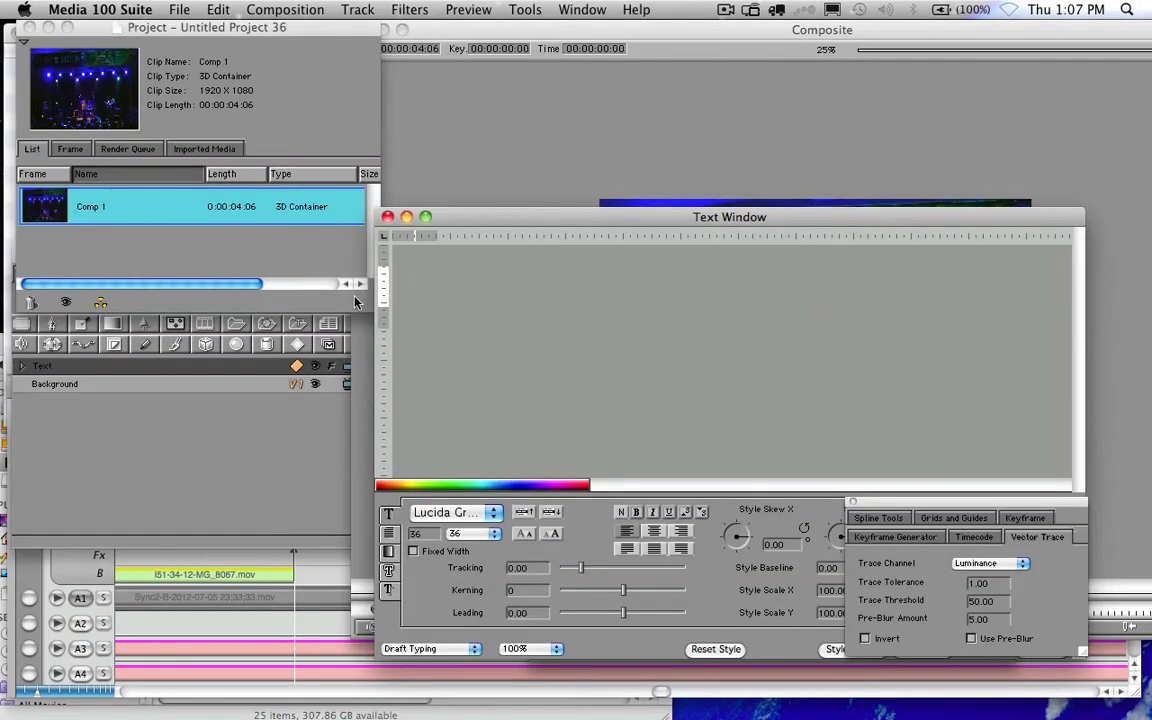
{"action": "left_click", "coordinate": [388, 217]}
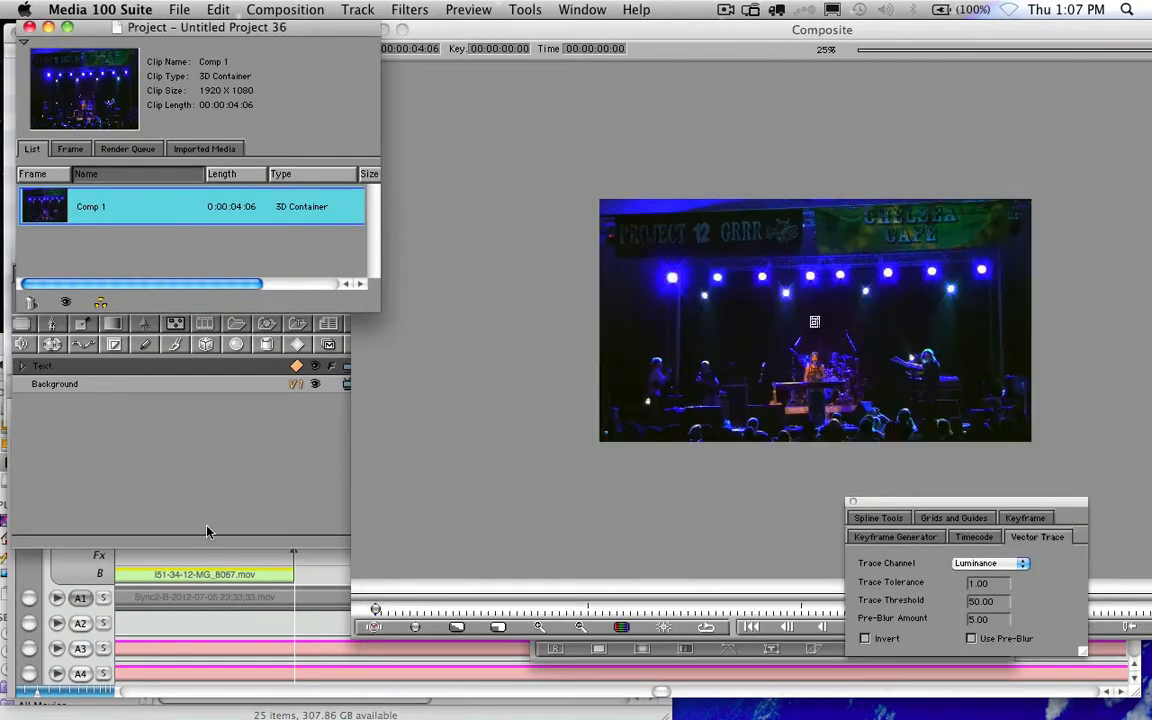
{"action": "left_click", "coordinate": [193, 424]}
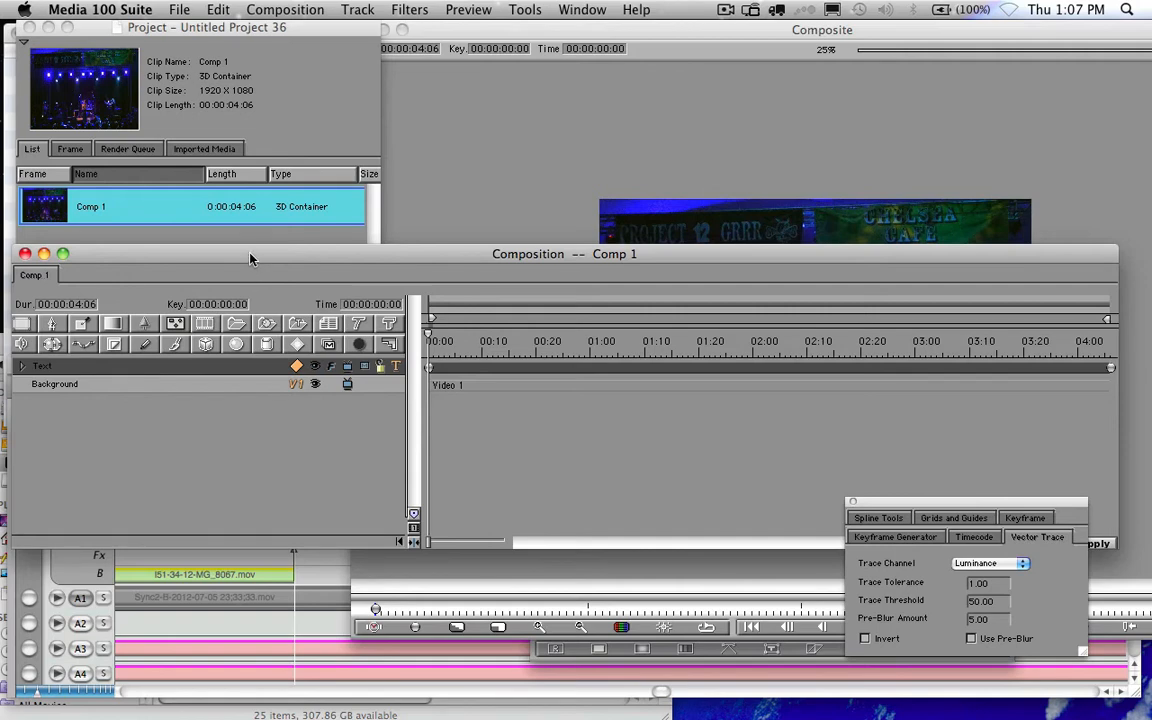
{"action": "left_click_drag", "start_coordinate": [250, 258], "coordinate": [251, 284]}
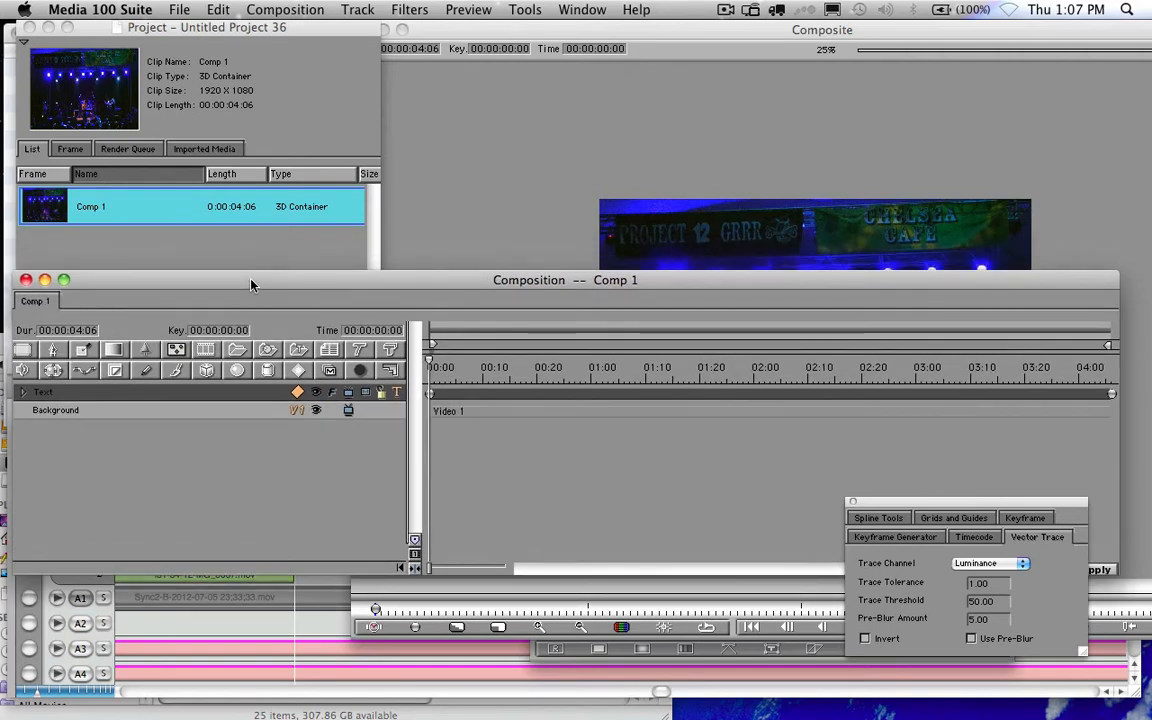
- Create a new composition, Comp 2, and select it in the project list
{"action": "left_click", "coordinate": [50, 186]}
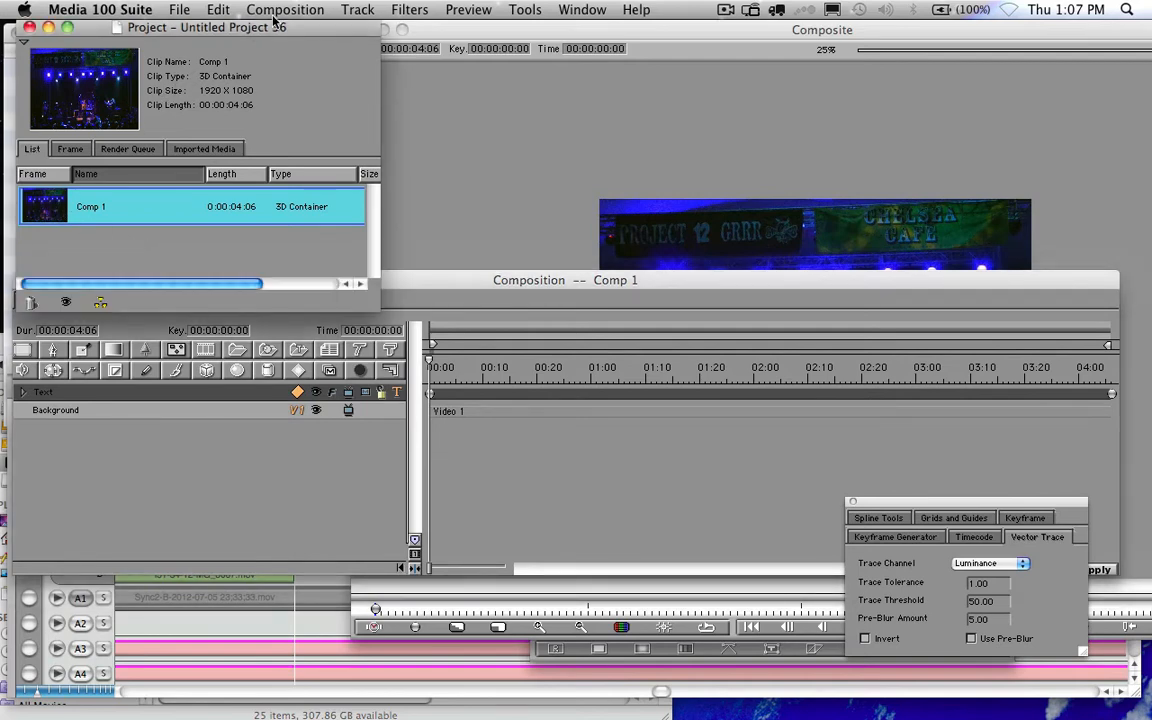
{"action": "left_click", "coordinate": [250, 10]}
{"action": "left_click", "coordinate": [255, 28]}
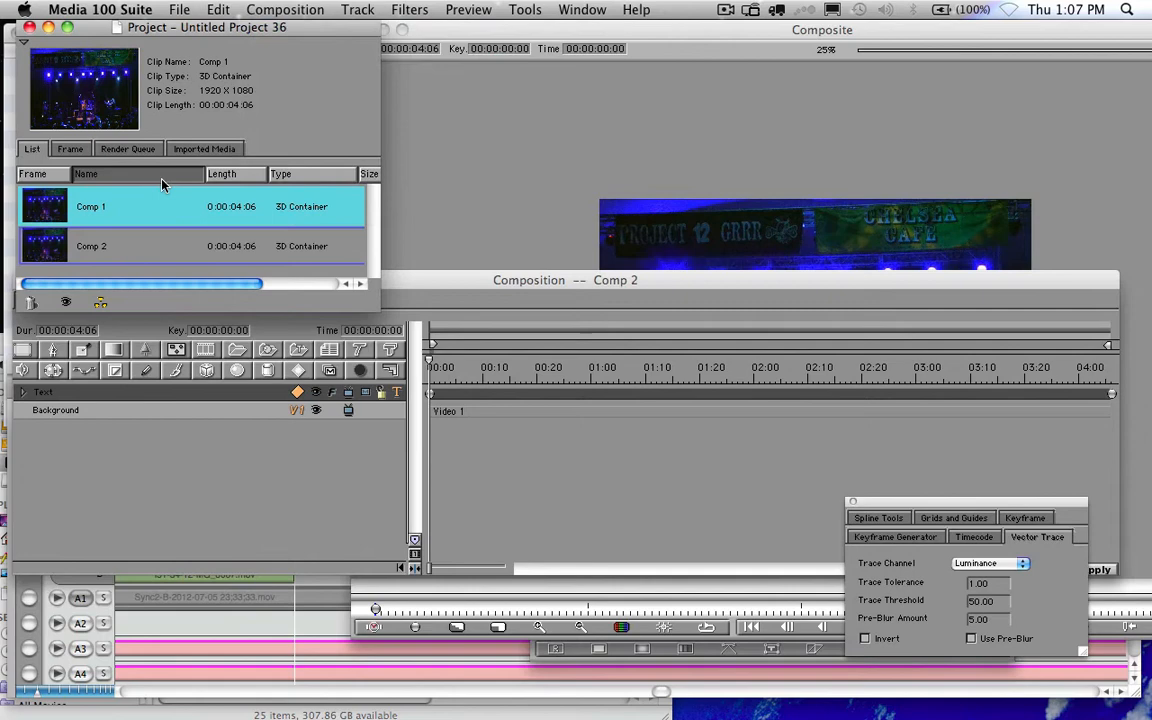
{"action": "left_click", "coordinate": [45, 240]}
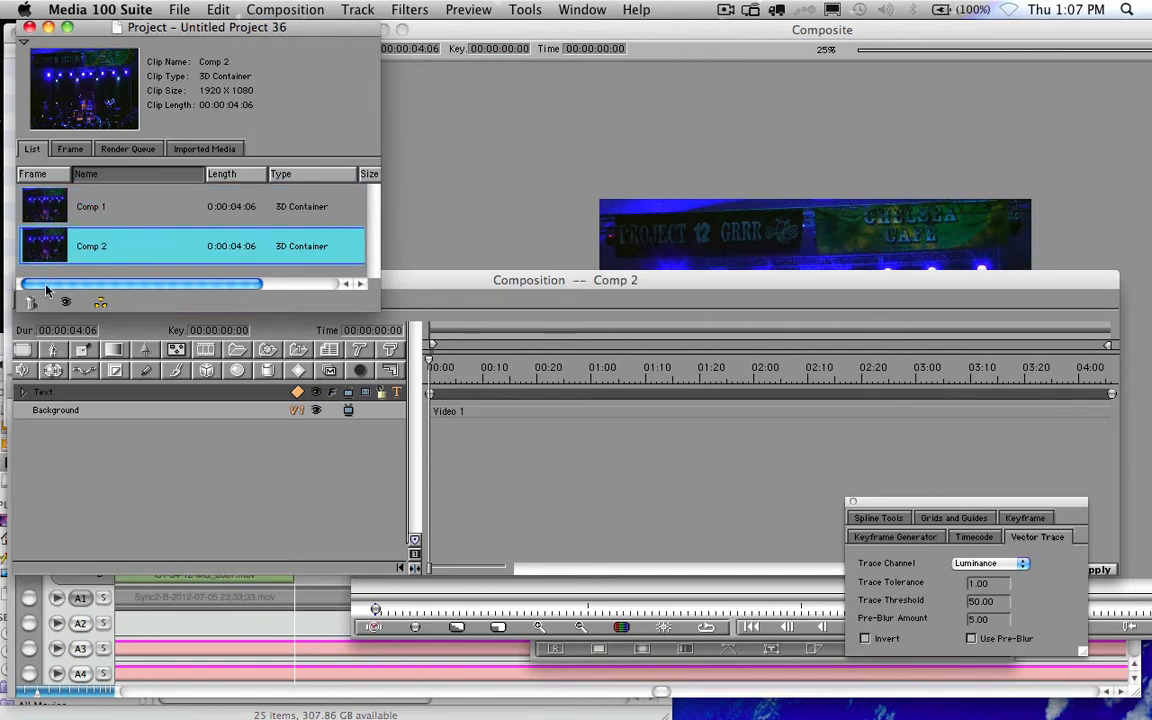
- Add a 3D Container to Comp 2 and nest Comp 1 inside it
{"action": "left_click", "coordinate": [234, 351]}
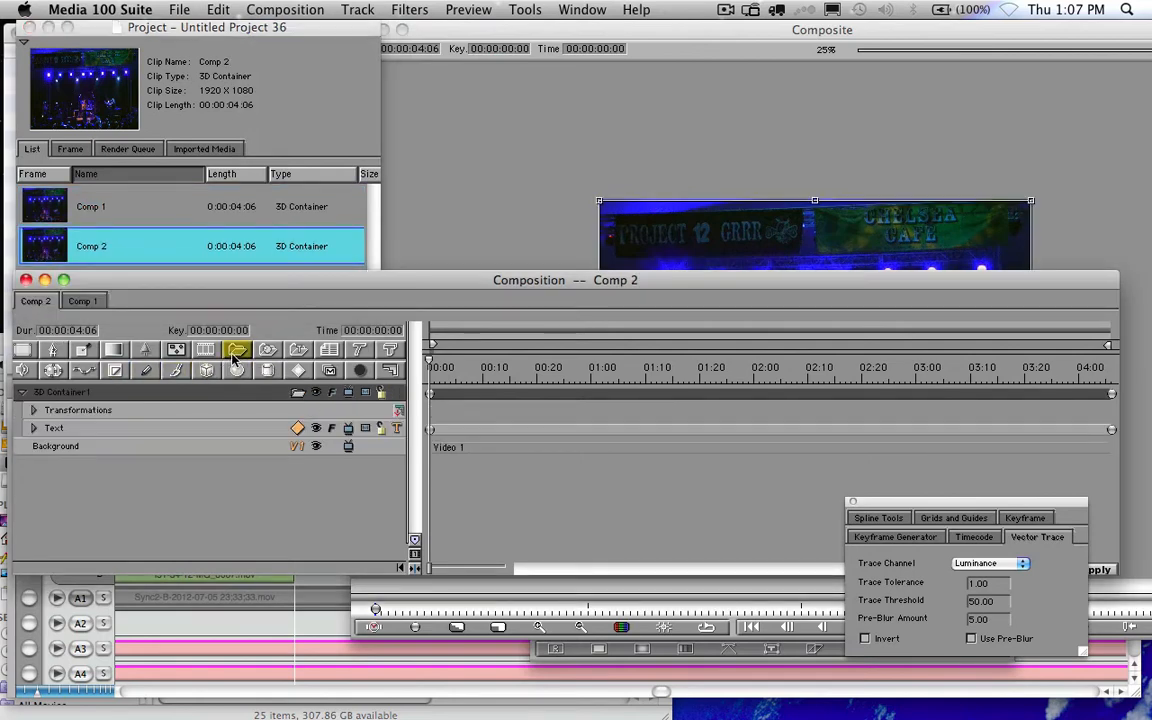
{"action": "left_click", "coordinate": [58, 213]}
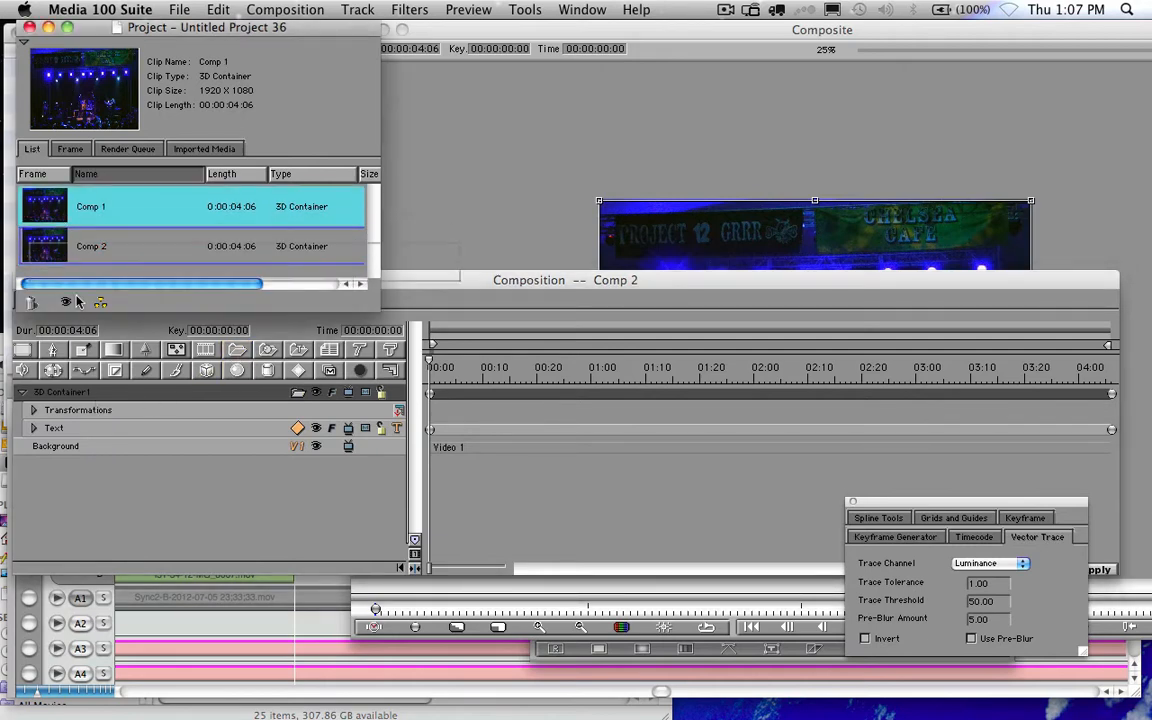
{"action": "left_click", "coordinate": [88, 394]}
{"action": "left_click_drag", "start_coordinate": [88, 396], "coordinate": [88, 396]}
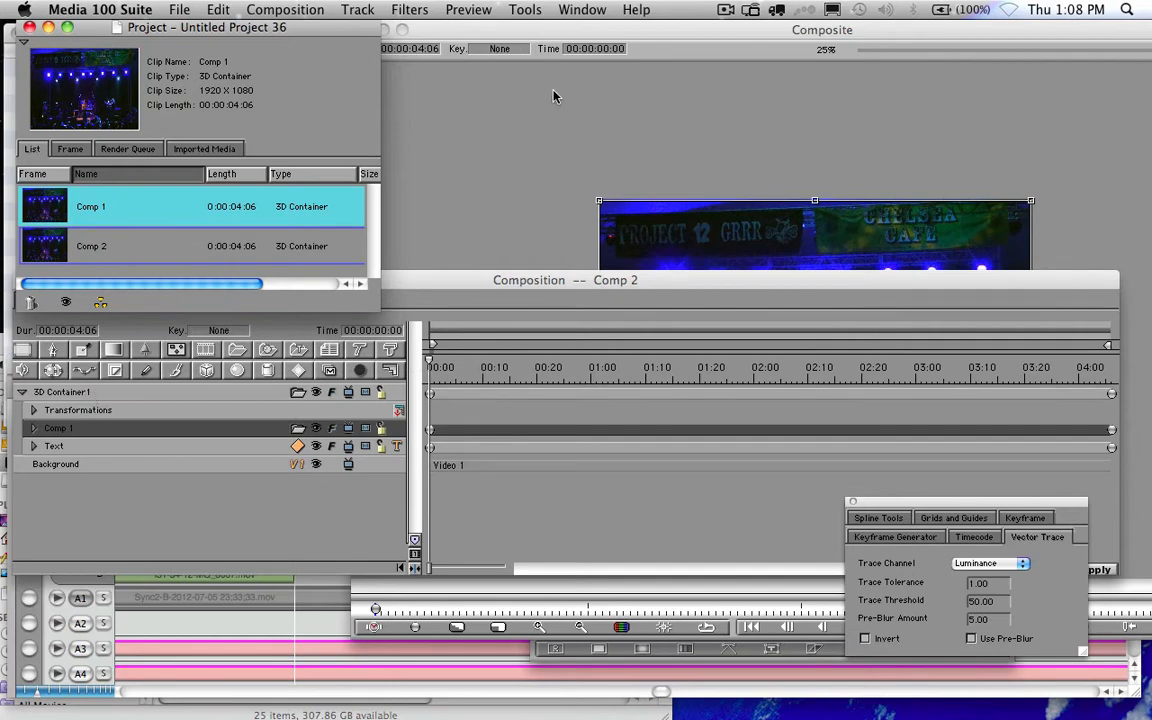
{"action": "left_click", "coordinate": [668, 32]}
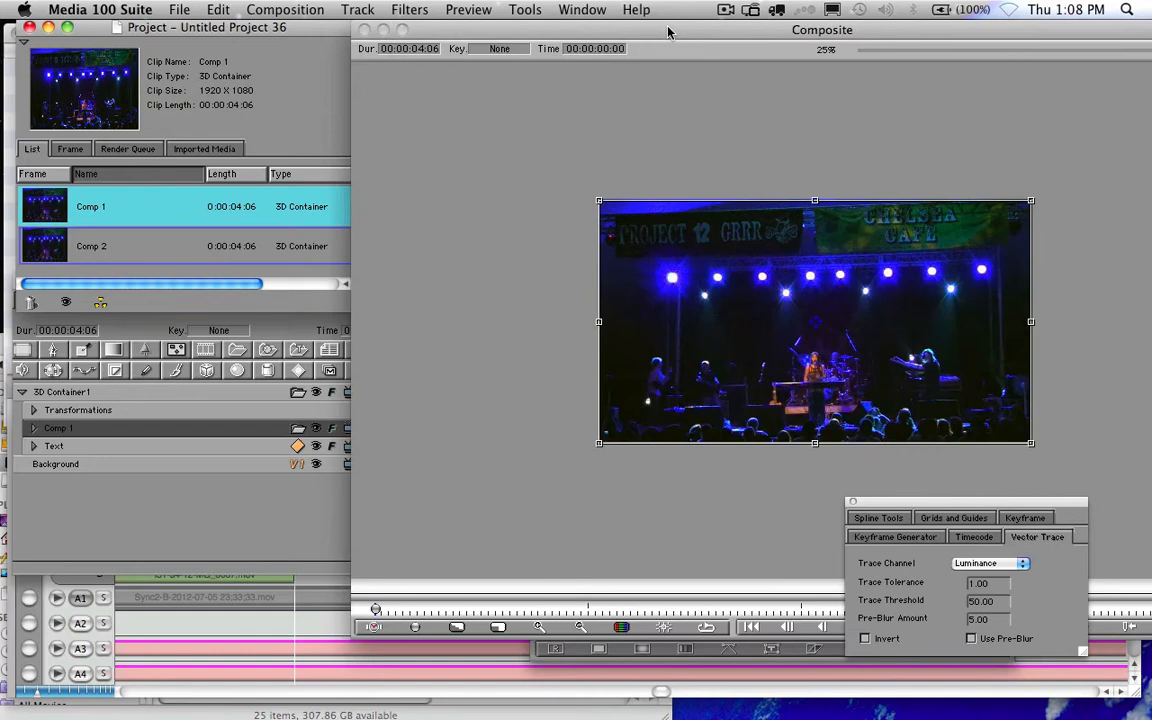
- Show the Composite Window, then display the Filters list with BCC Corner Pin
{"action": "left_click", "coordinate": [590, 10]}
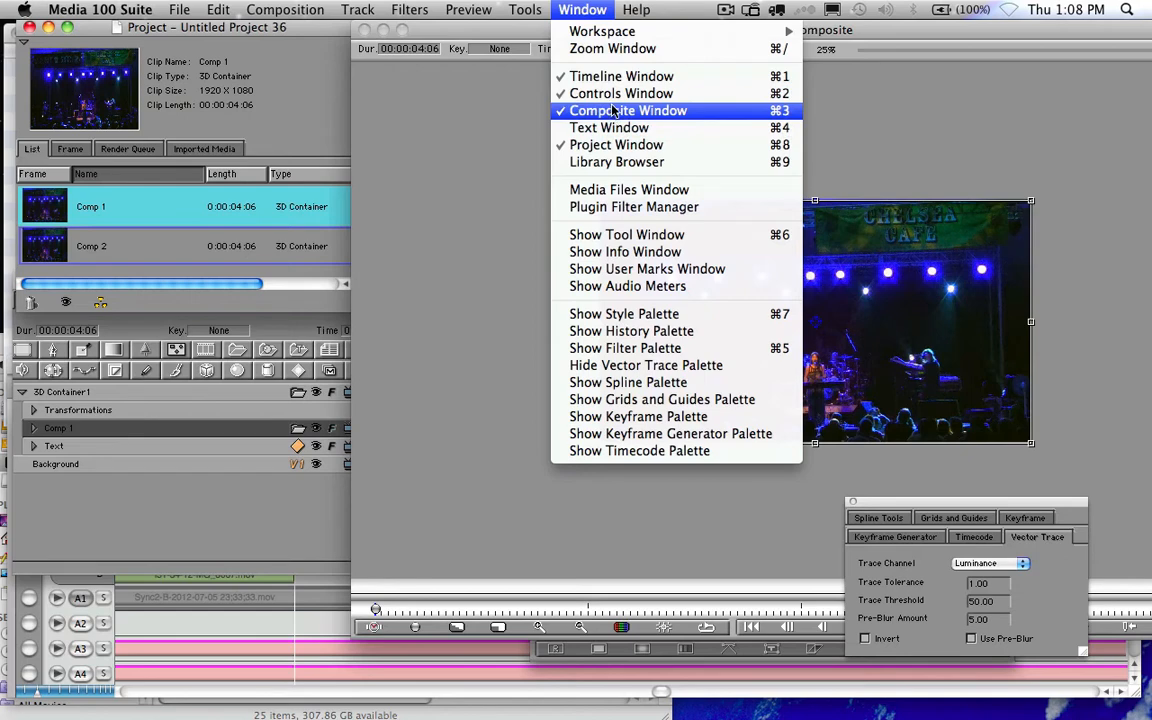
{"action": "left_click", "coordinate": [612, 115]}
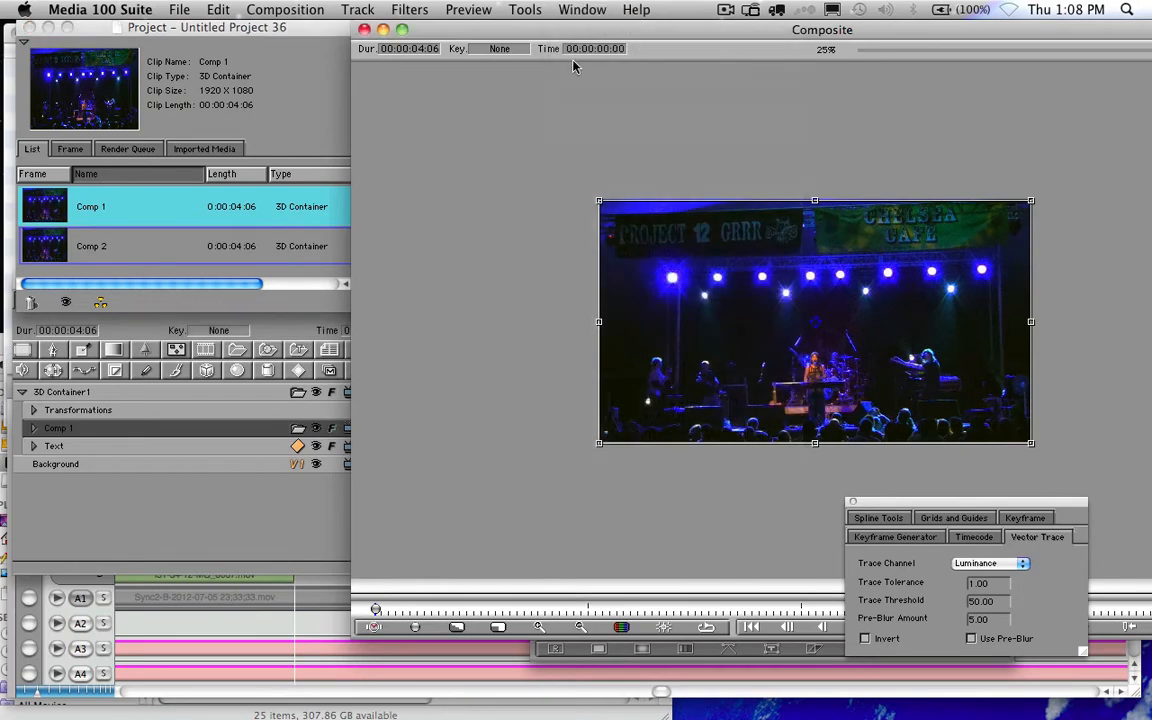
{"action": "left_click", "coordinate": [410, 10]}
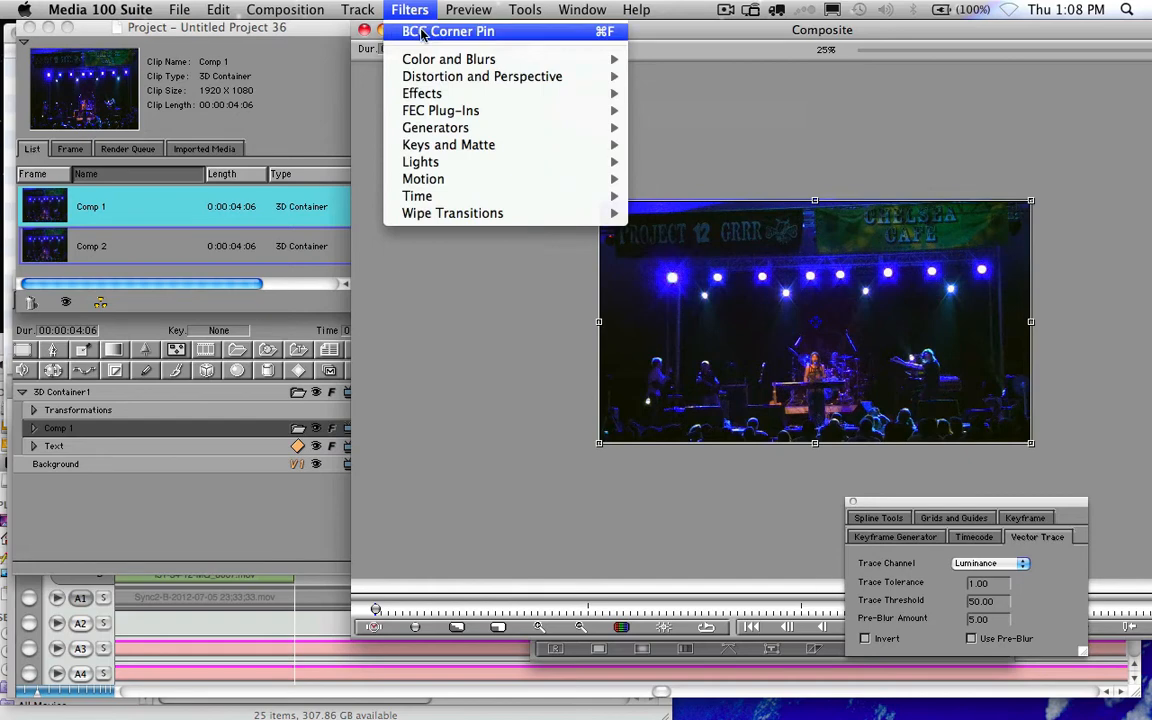
{"action": "mouse_move", "coordinate": [432, 67]}
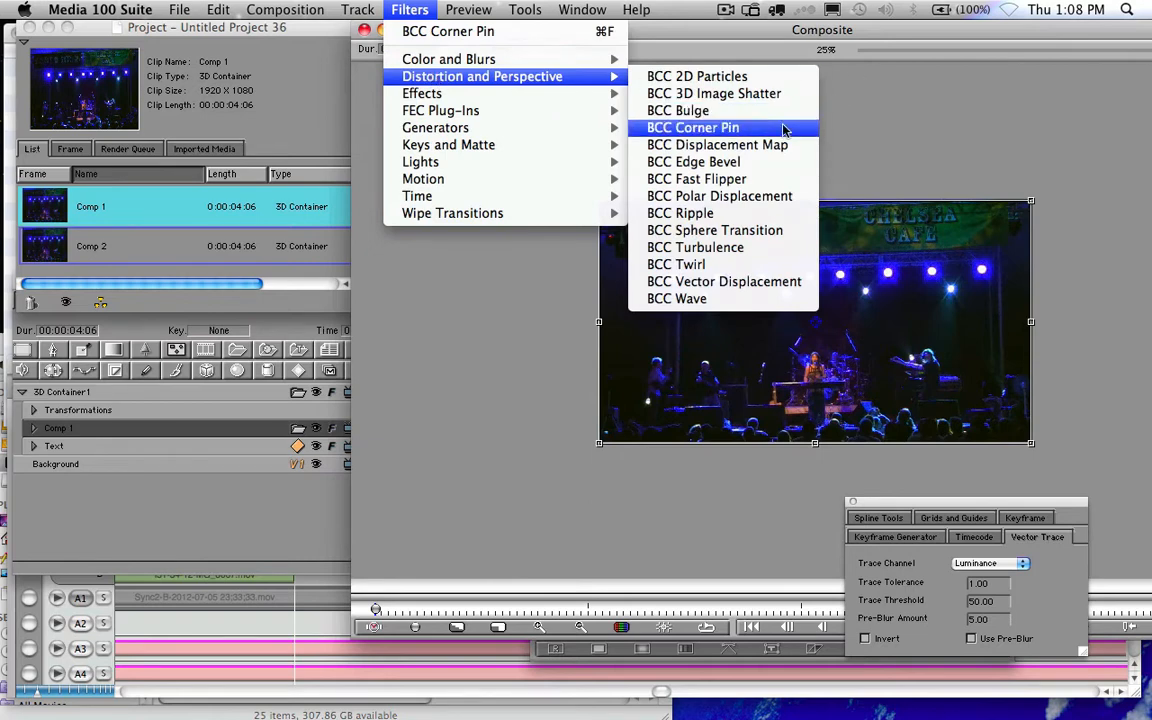
- Apply BCC Corner Pin to Comp 1 and drag its lower-left, upper-left and lower-right corners
{"action": "left_click", "coordinate": [532, 37]}
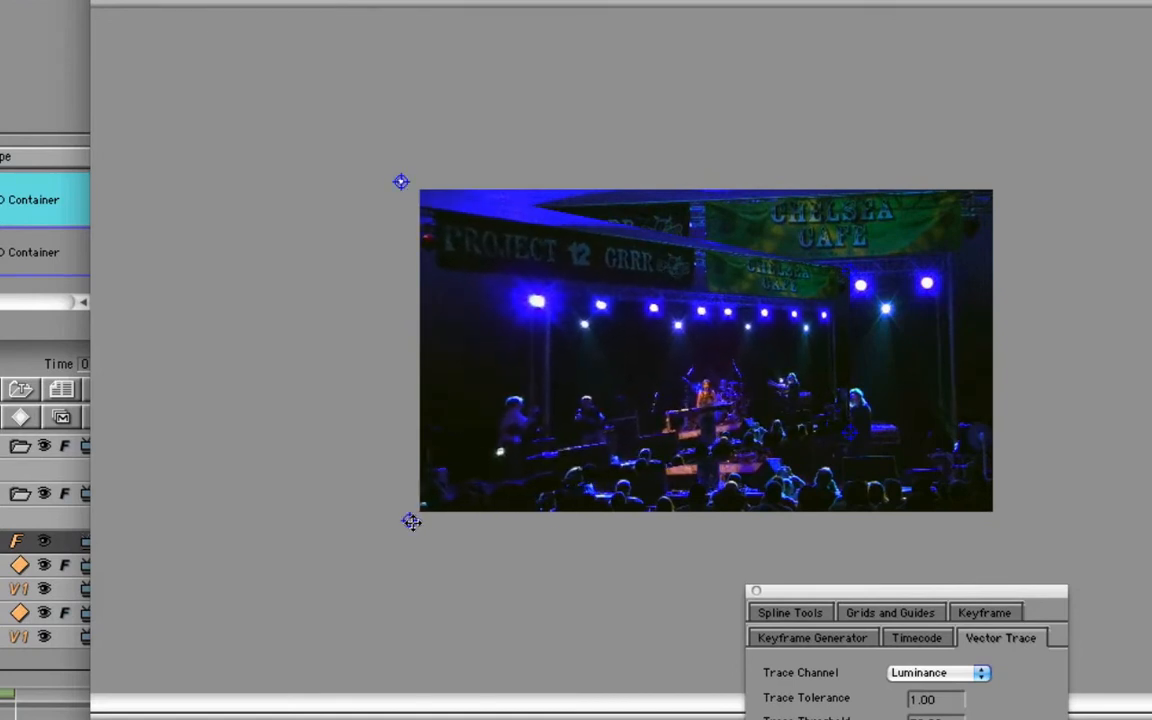
{"action": "mouse_move", "coordinate": [412, 522]}
{"action": "left_mouse_down"}
{"action": "mouse_move", "coordinate": [411, 543]}
{"action": "mouse_move", "coordinate": [414, 525]}
{"action": "left_mouse_up"}
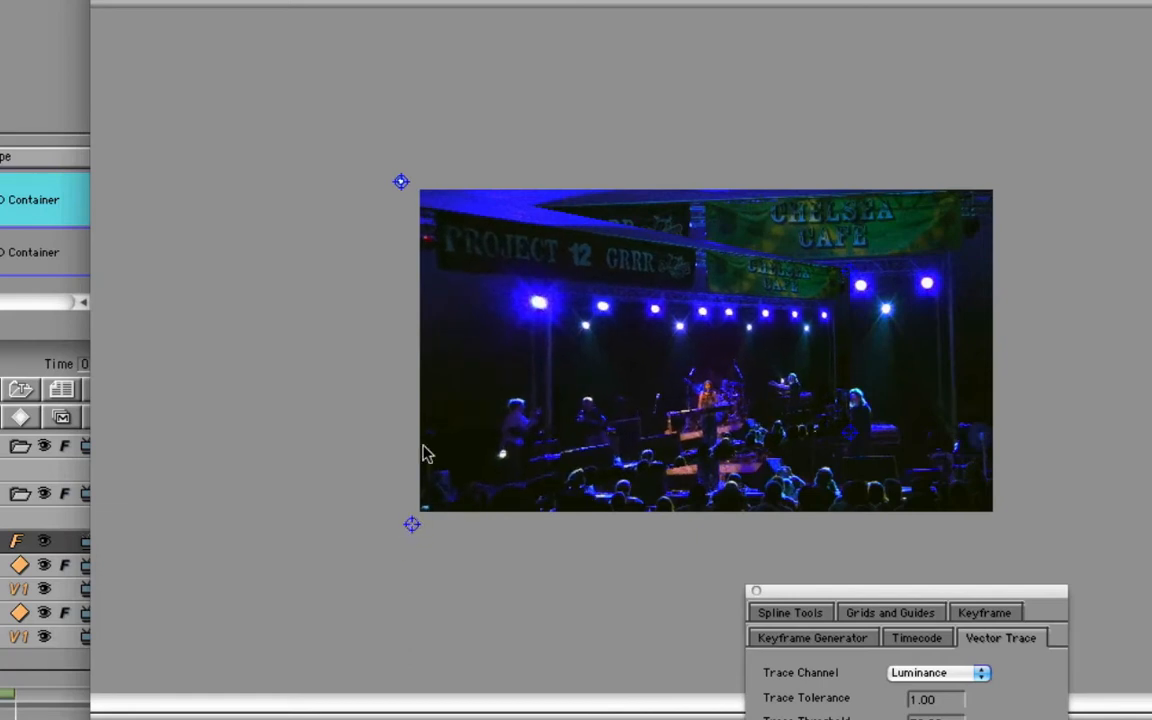
{"action": "left_click_drag", "start_coordinate": [402, 179], "coordinate": [399, 162]}
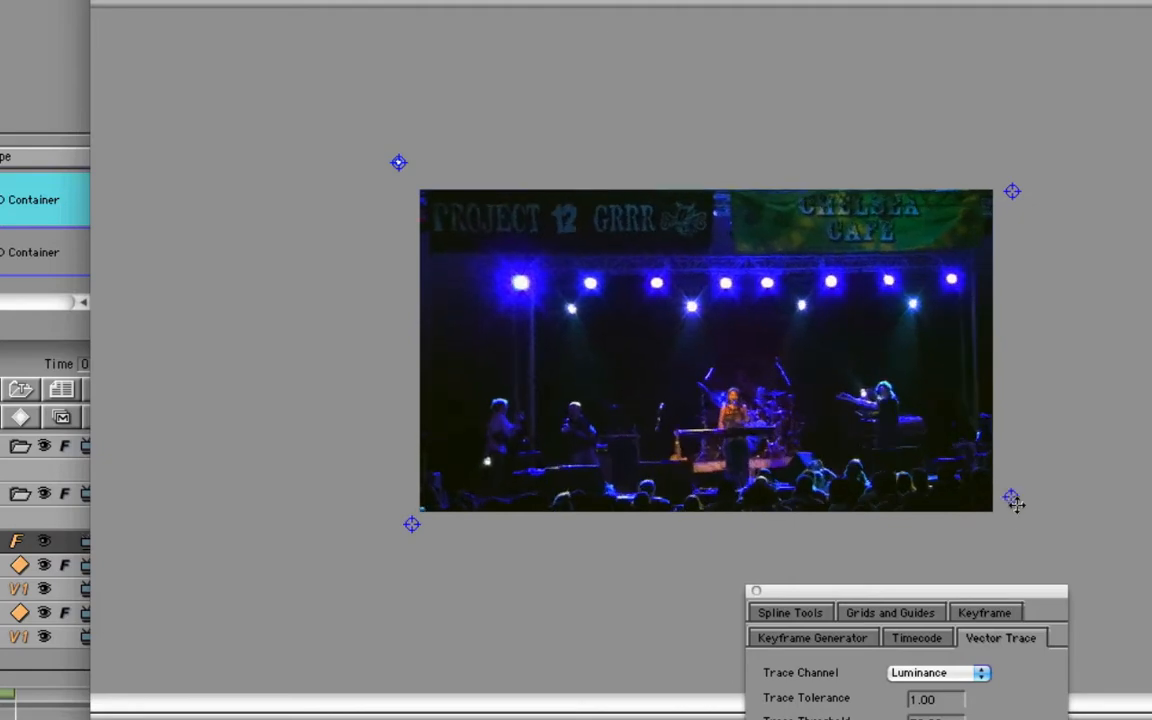
{"action": "left_click_drag", "start_coordinate": [1005, 530], "coordinate": [992, 530]}
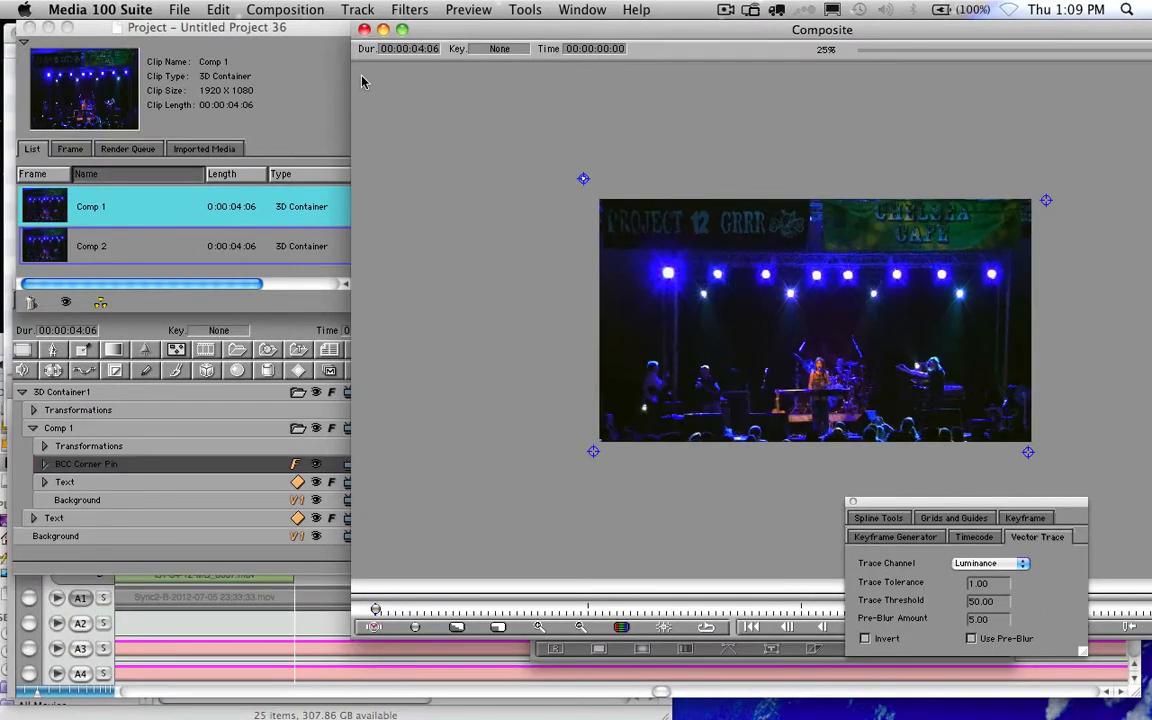
- Open the BCC Corner Pin Controls window and move it further left
{"action": "left_click", "coordinate": [410, 10]}
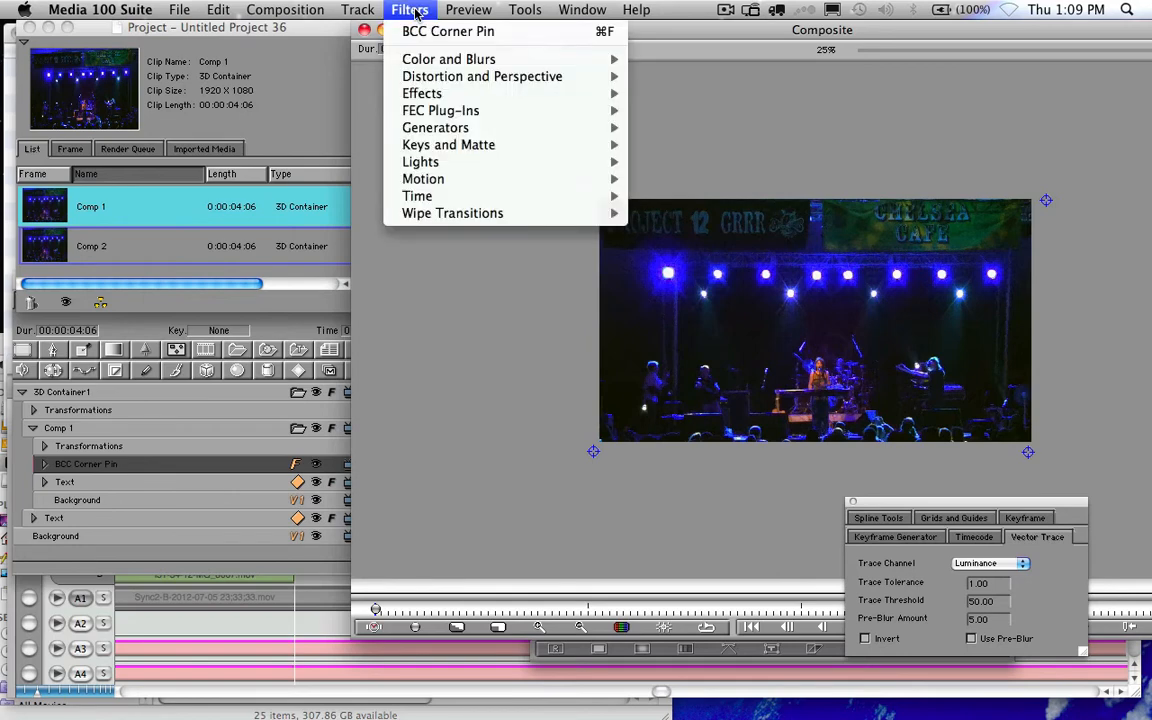
{"action": "mouse_move", "coordinate": [584, 10]}
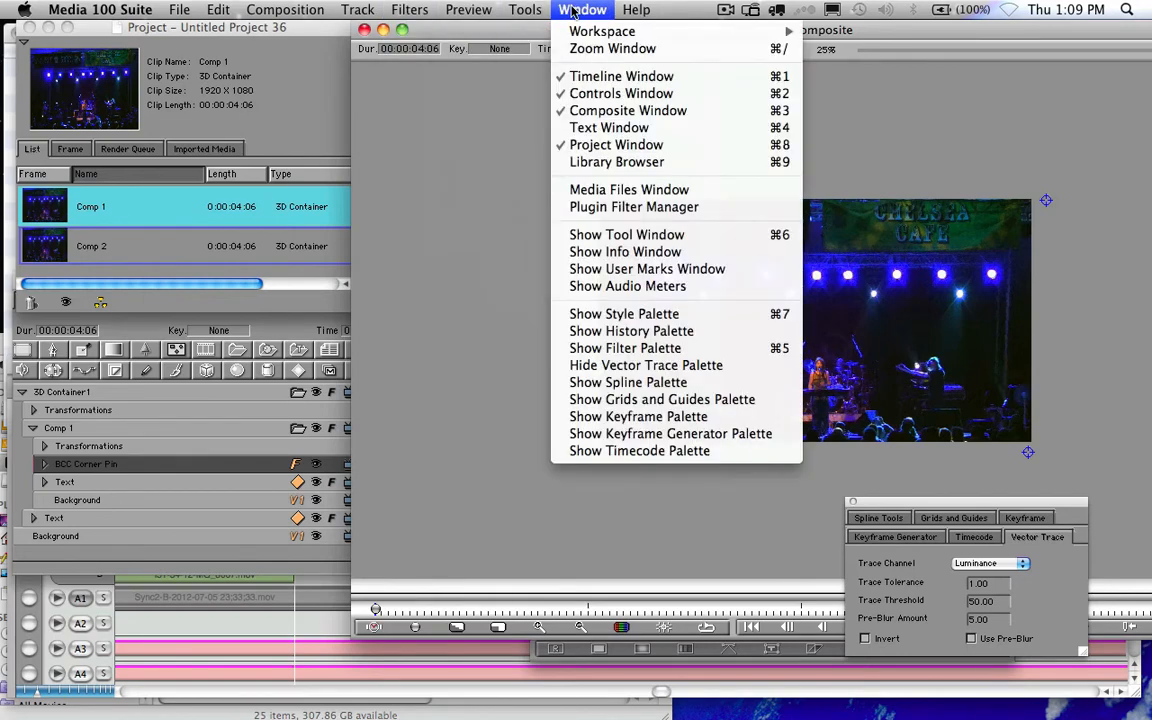
{"action": "left_click", "coordinate": [594, 95]}
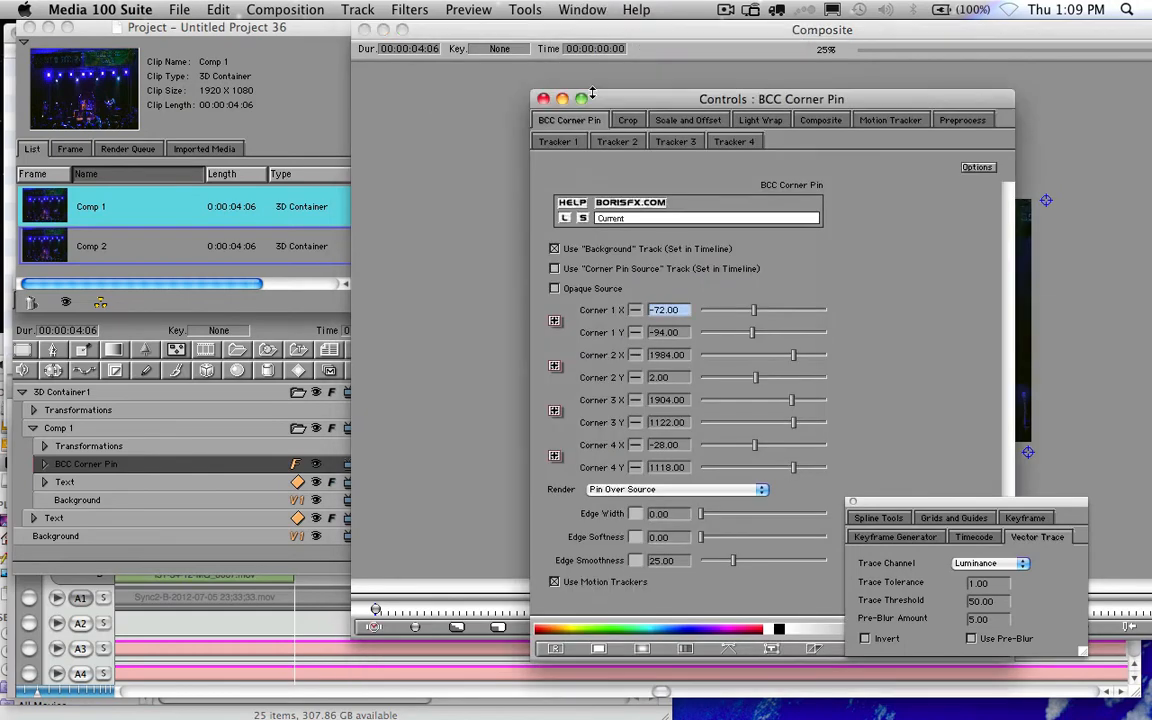
{"action": "left_click_drag", "start_coordinate": [562, 103], "coordinate": [375, 97]}
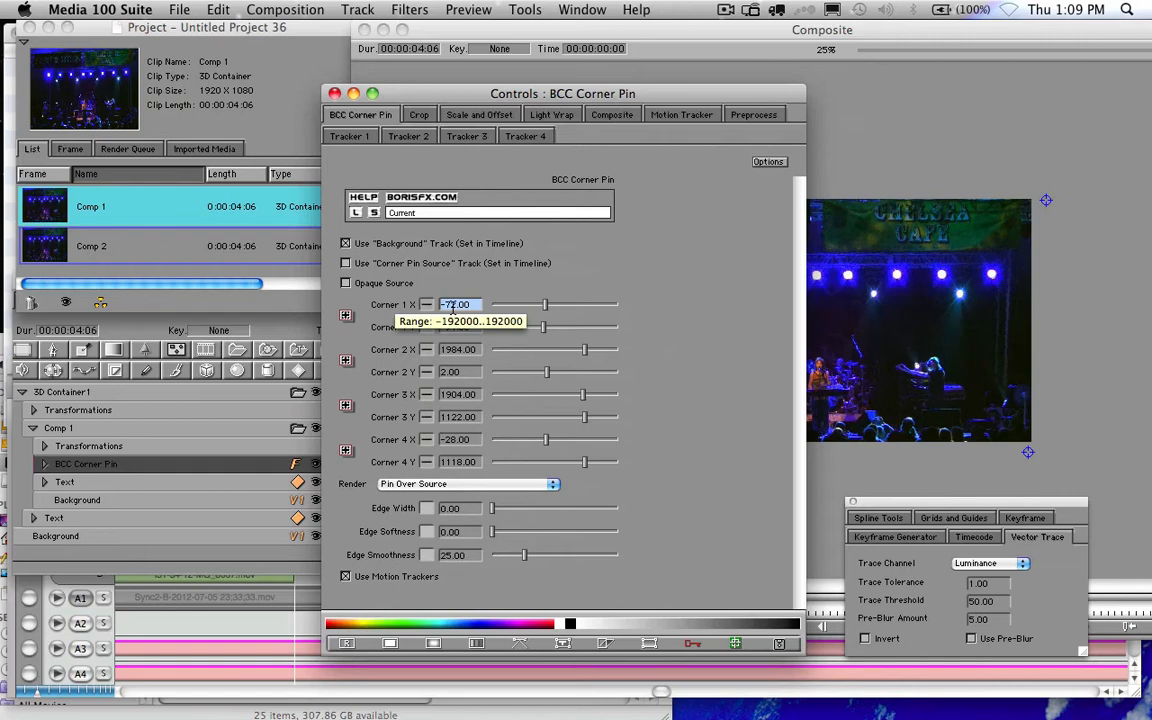
- Set BCC Corner Pin Corner 1 to 4, -58 and Corner 2 to 1924, 6
{"action": "type", "text": "4"}
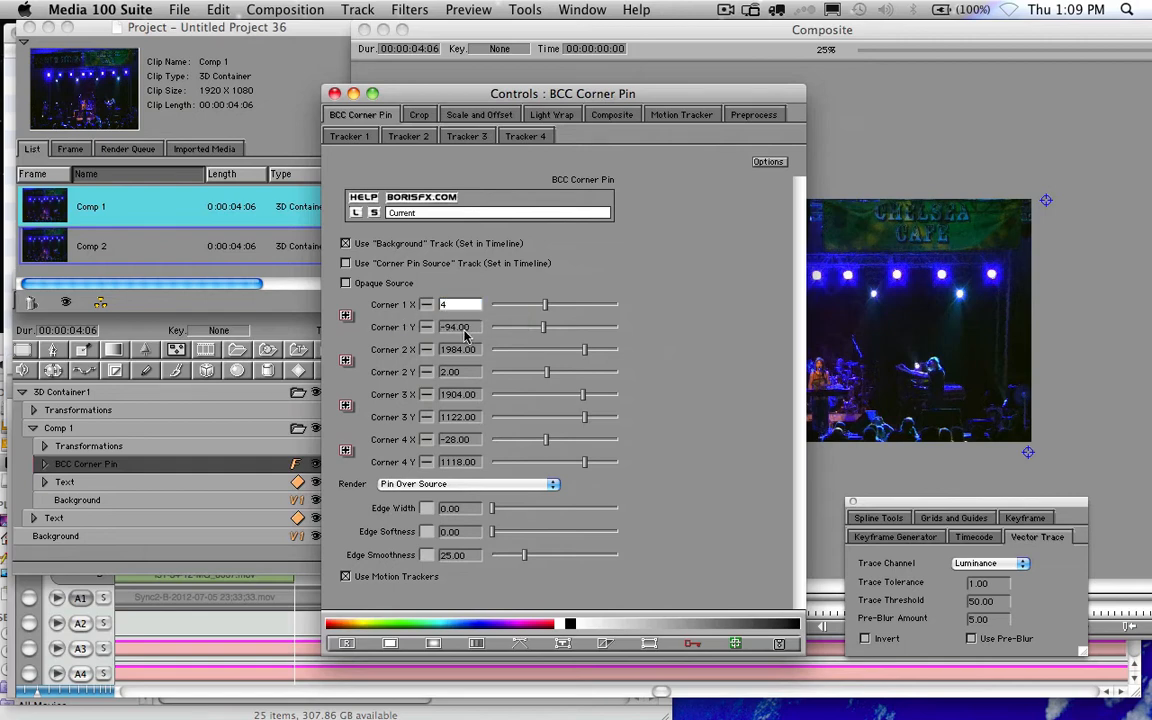
{"action": "left_click", "coordinate": [462, 330]}
{"action": "type", "text": "-"}
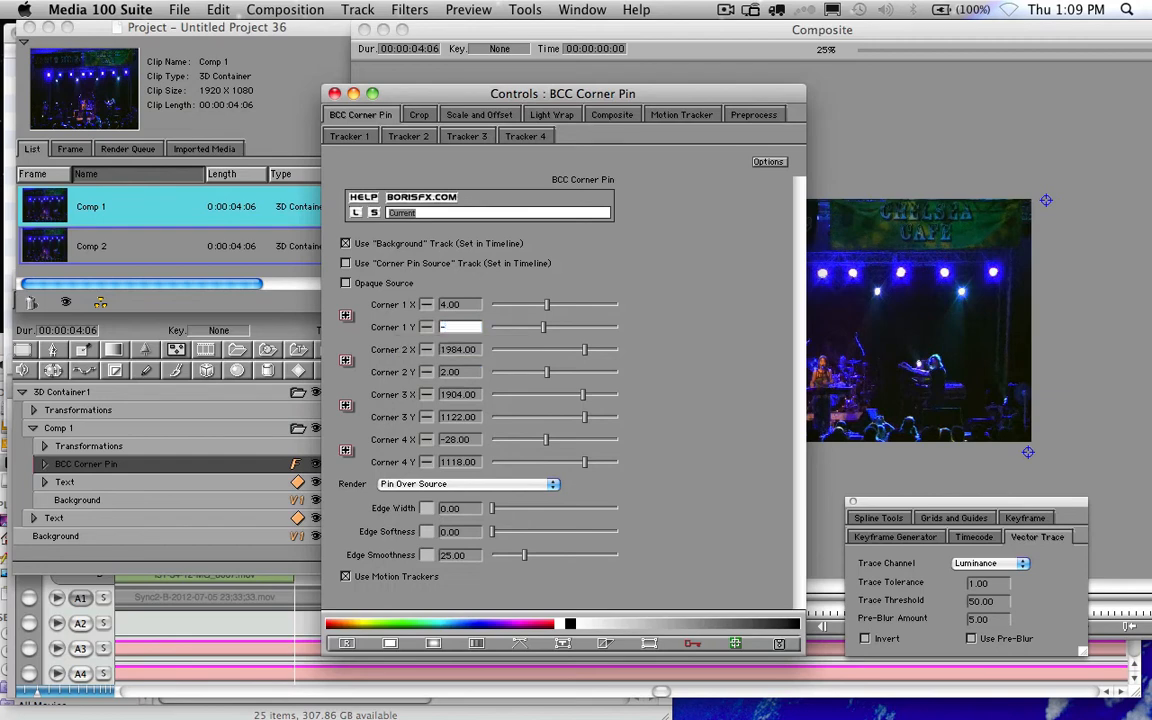
{"action": "type", "text": "58"}
{"action": "key", "text": "Tab"}
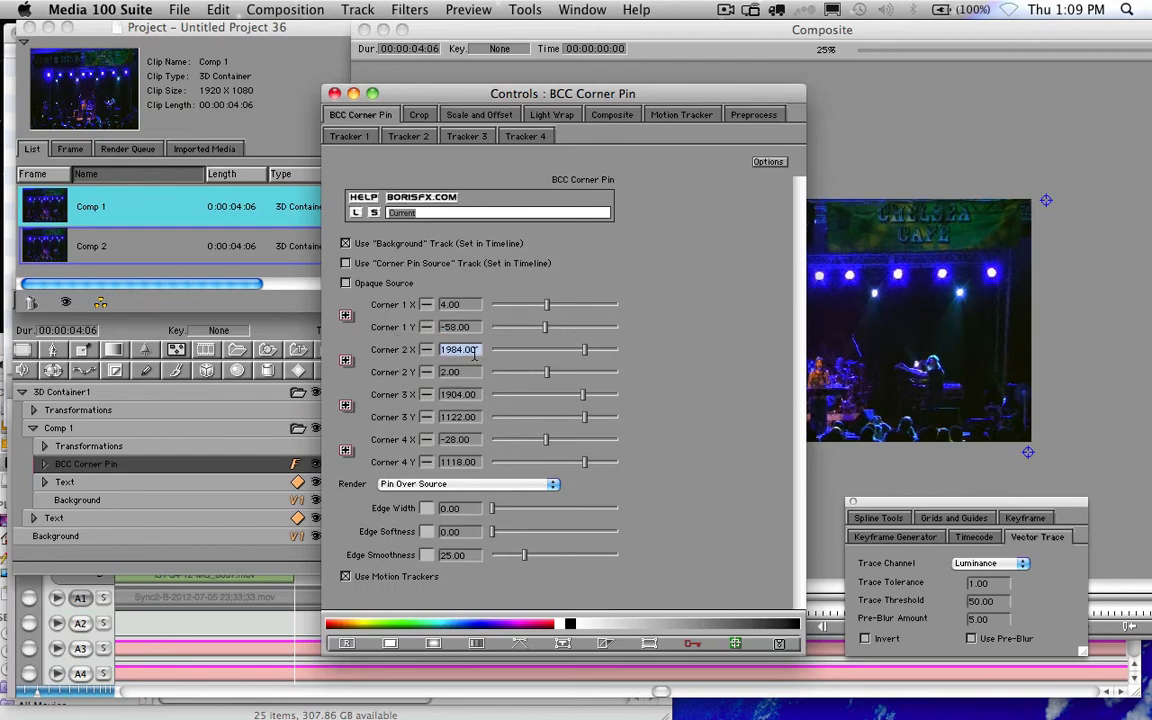
{"action": "type", "text": "19246"}
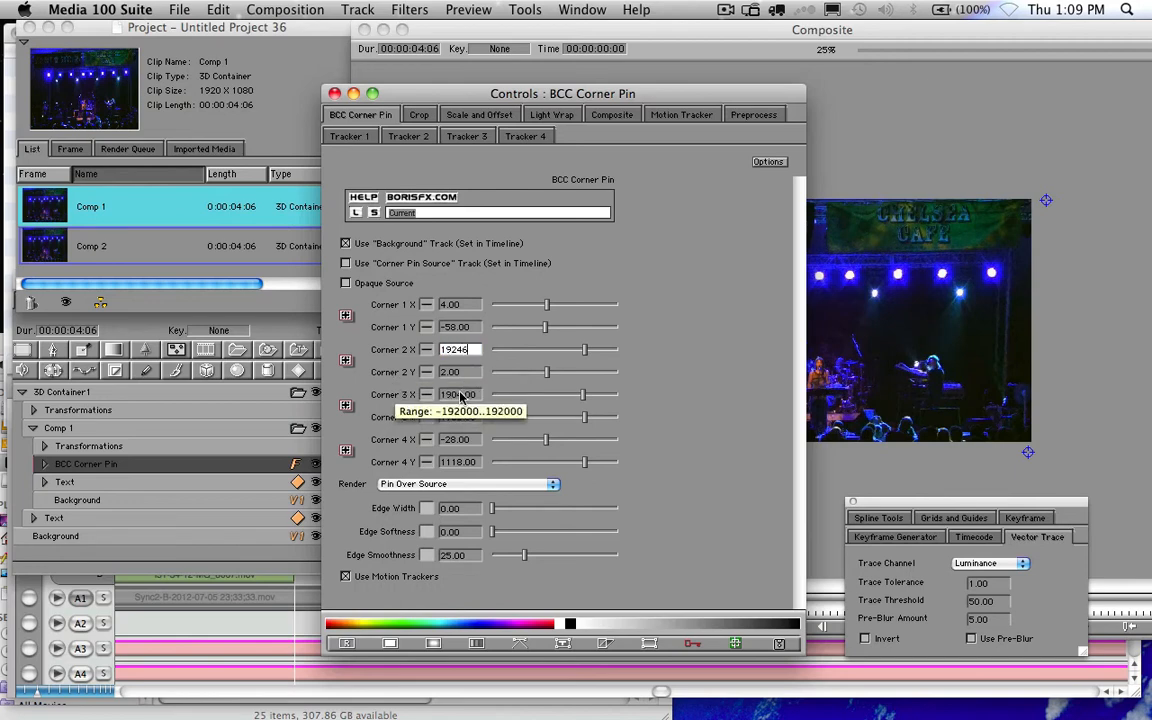
{"action": "key", "text": "BackSpace"}
{"action": "key", "text": "Tab"}
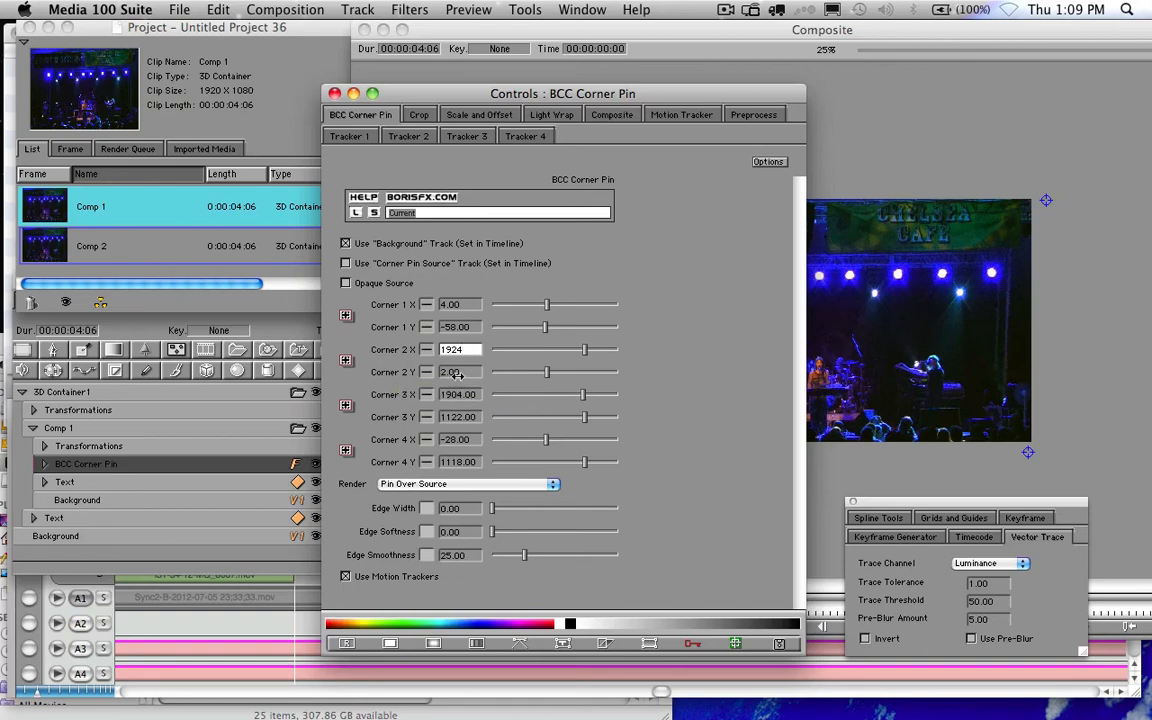
{"action": "type", "text": "6"}
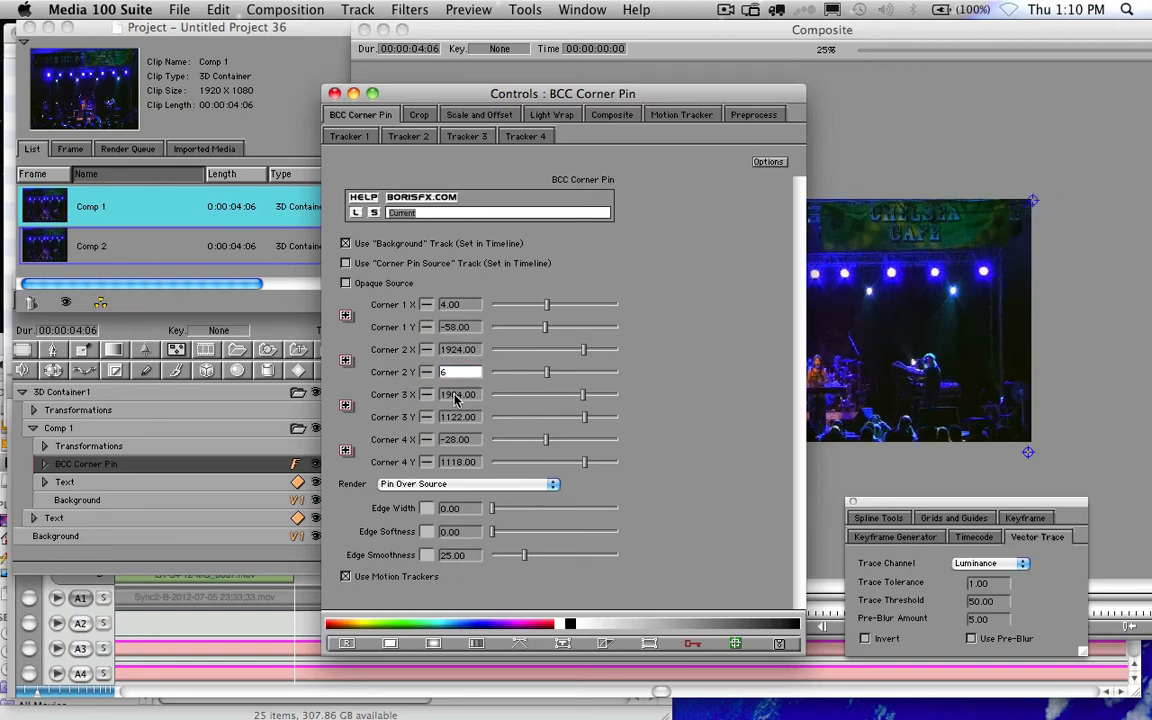
{"action": "key", "text": "Tab"}
- Set Corner 3 to 1908, 1138 and Corner 4 to 28, 1094
{"action": "type", "text": "1908"}
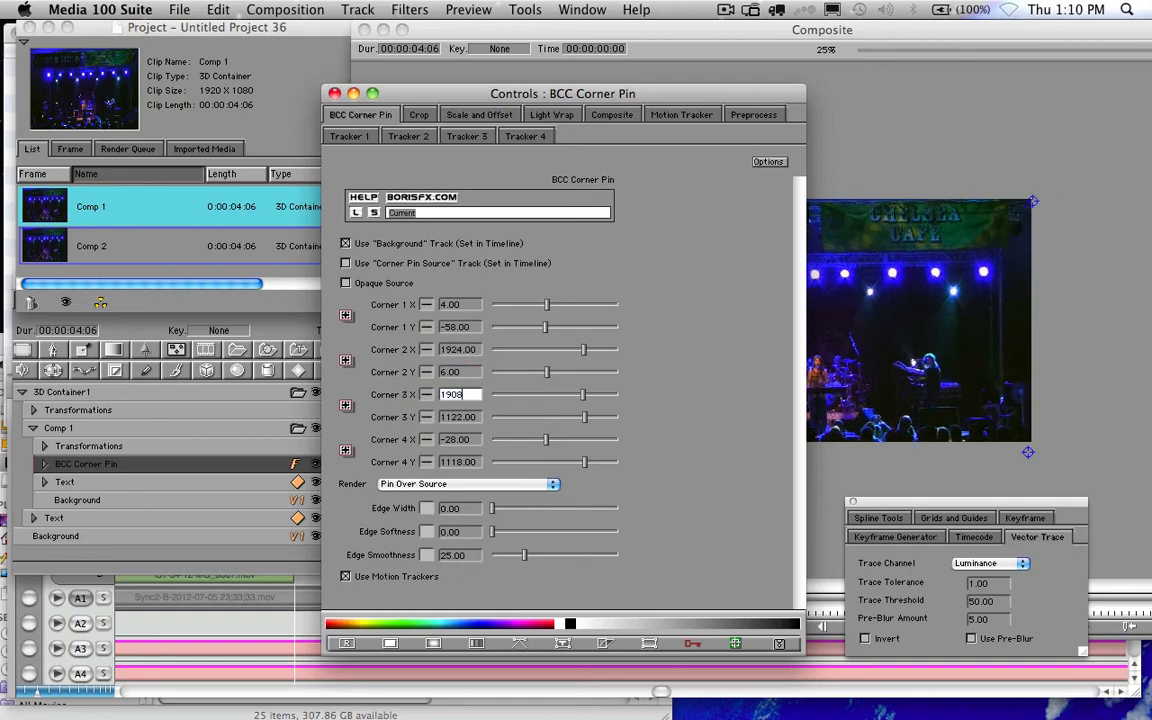
{"action": "key", "text": "Tab"}
{"action": "type", "text": "1138"}
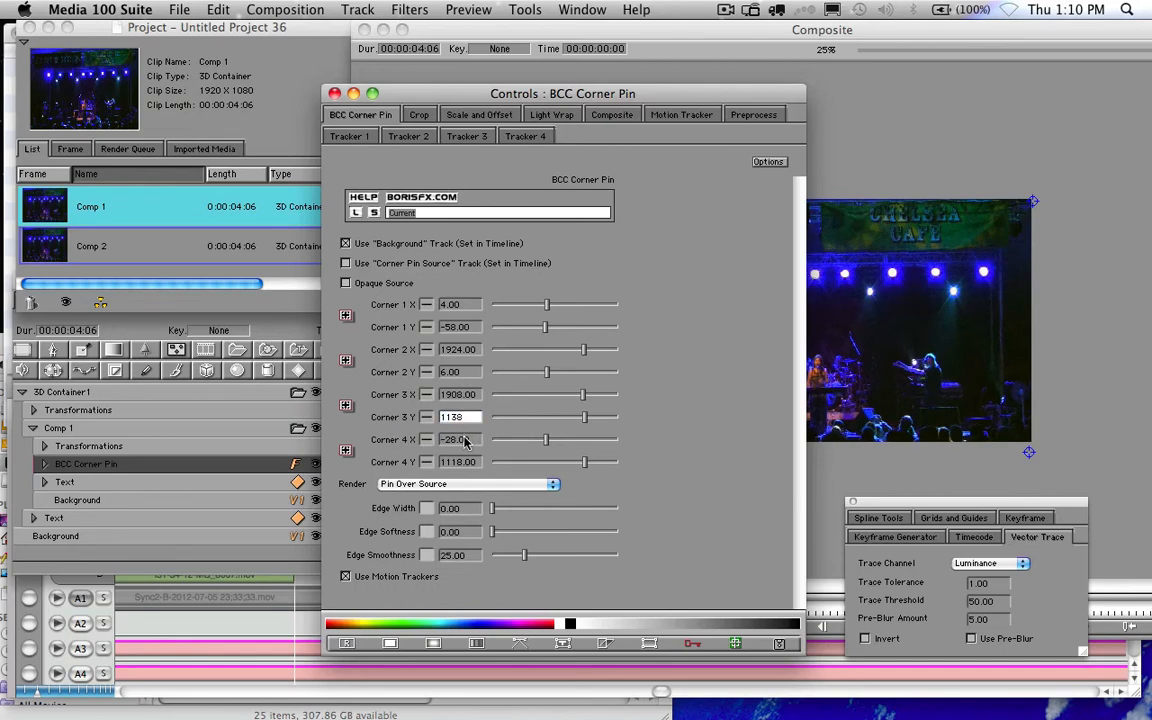
{"action": "key", "text": "Tab"}
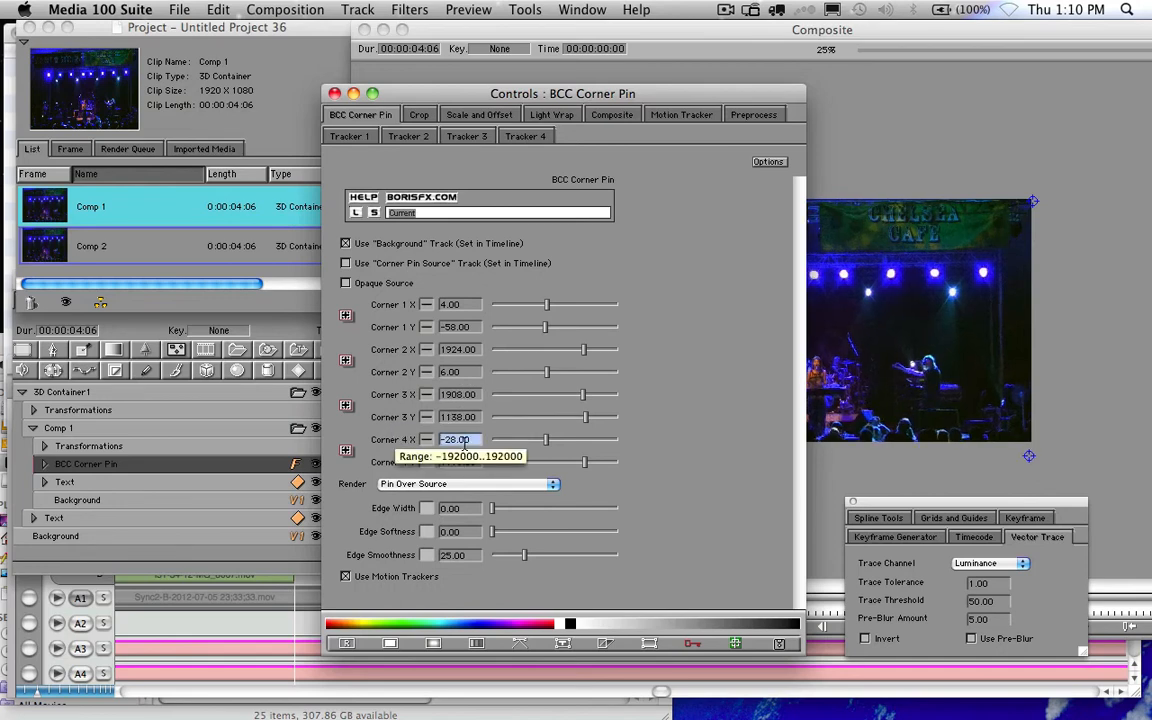
{"action": "type", "text": "28"}
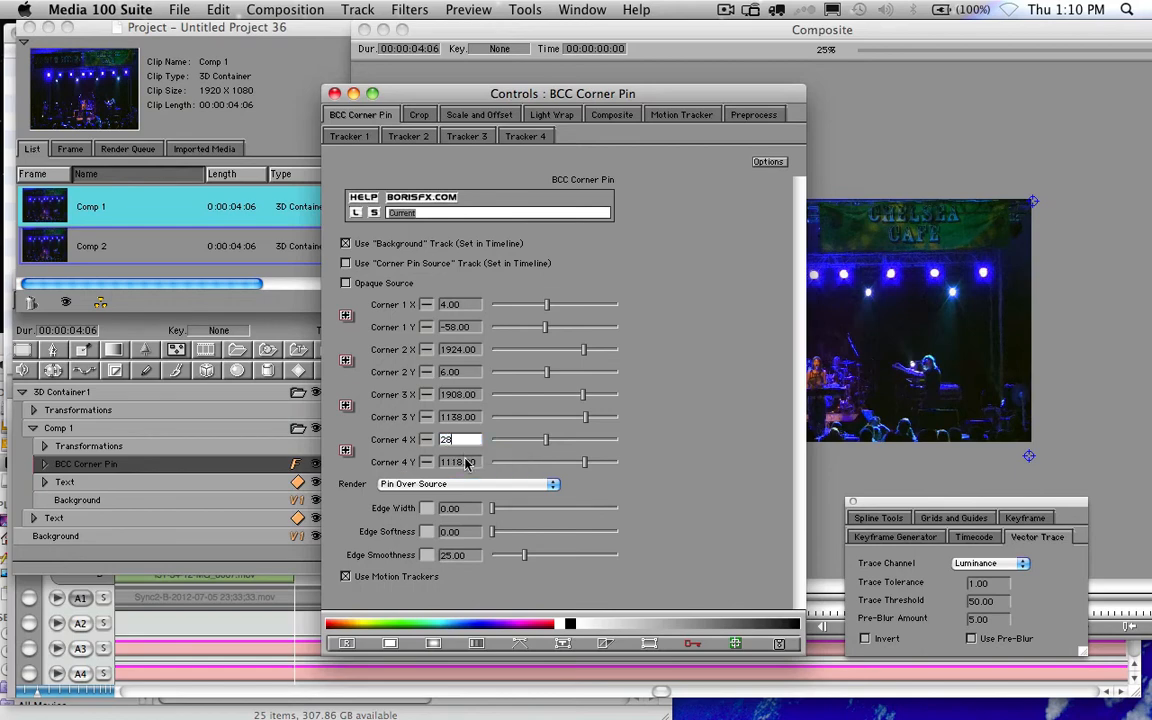
{"action": "key", "text": "Tab"}
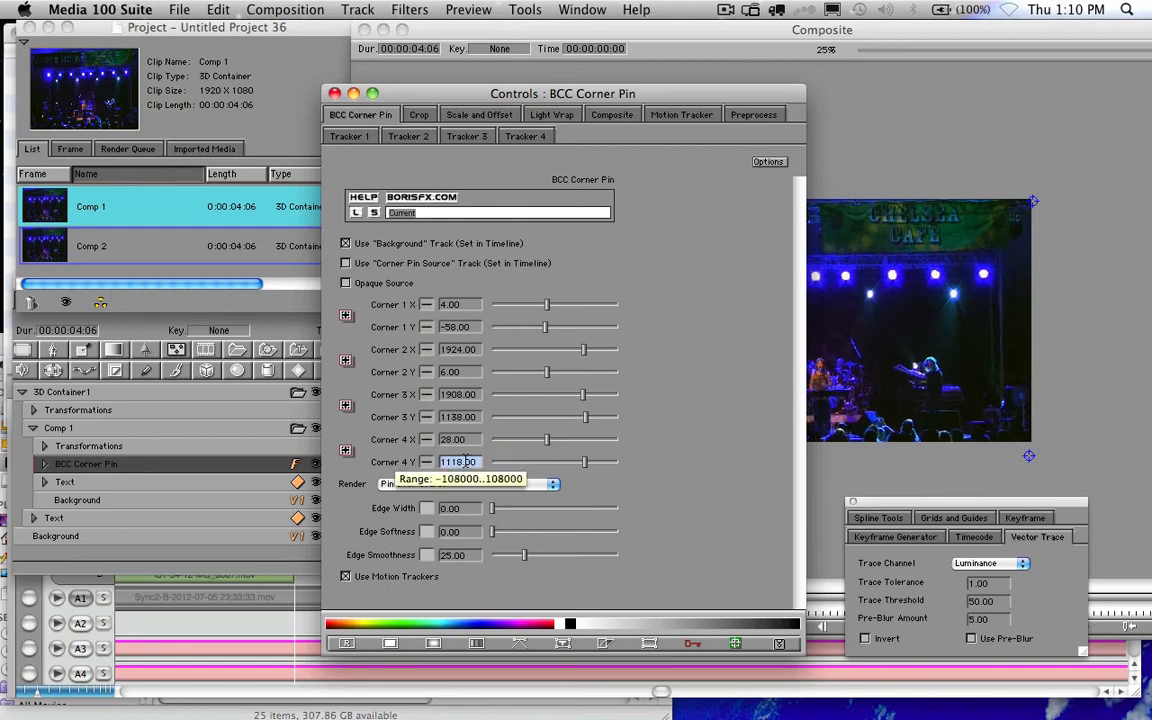
{"action": "type", "text": "1094"}
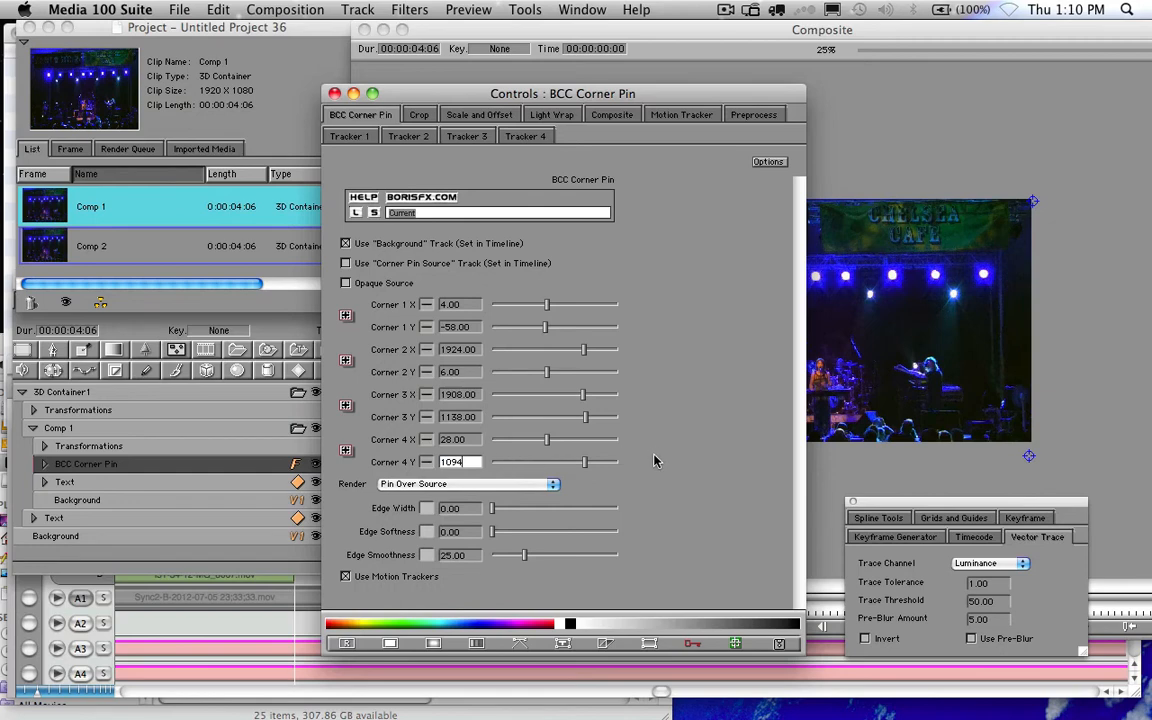
{"action": "key", "text": "Return"}
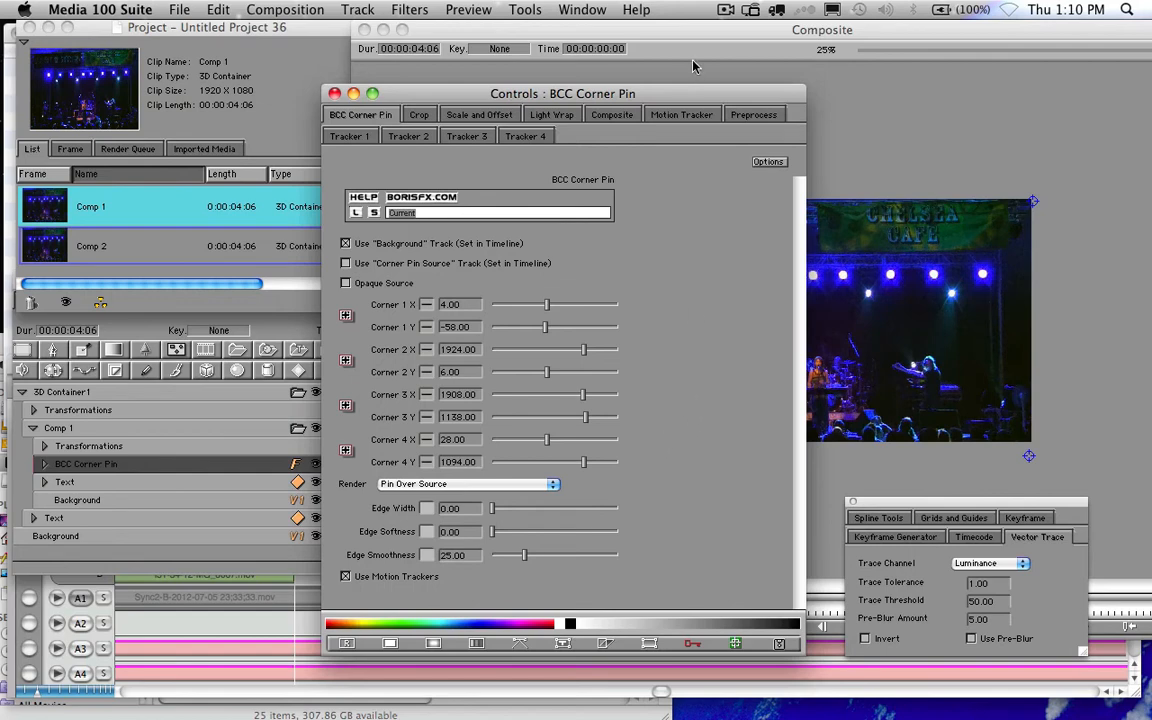
- Move the Corner Pin controls aside, bring the Composite window forward and reveal the File > Export submenu
{"action": "left_click_drag", "start_coordinate": [690, 98], "coordinate": [452, 70]}
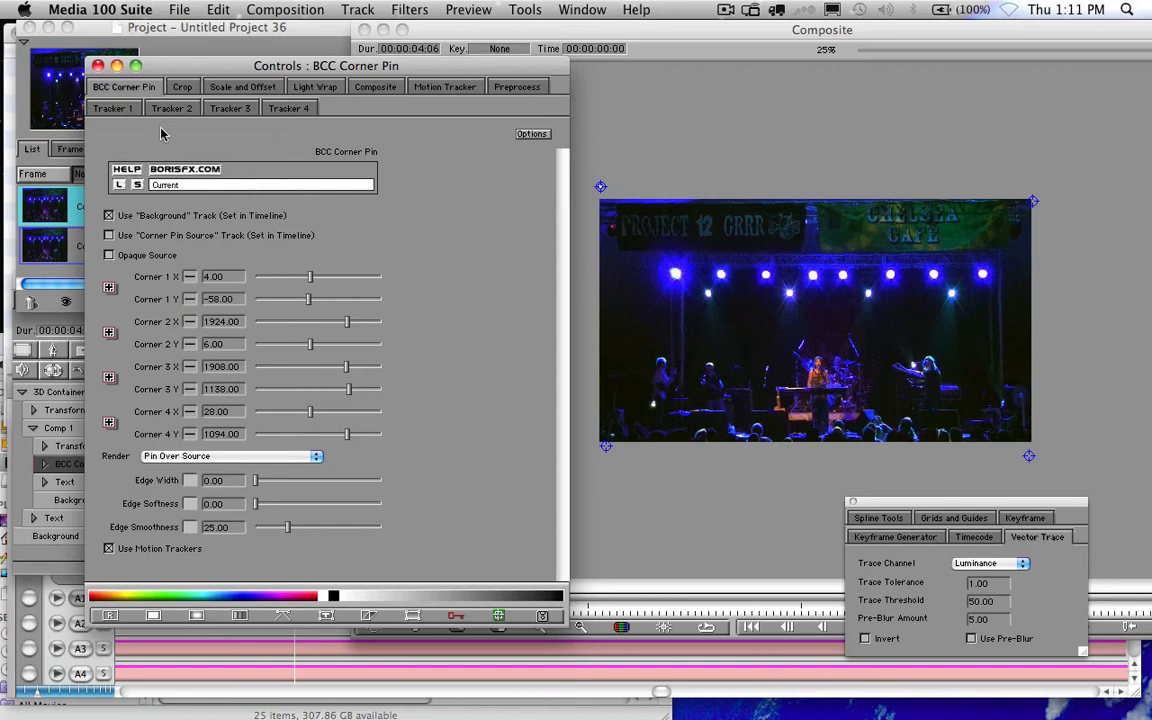
{"action": "left_click", "coordinate": [524, 37]}
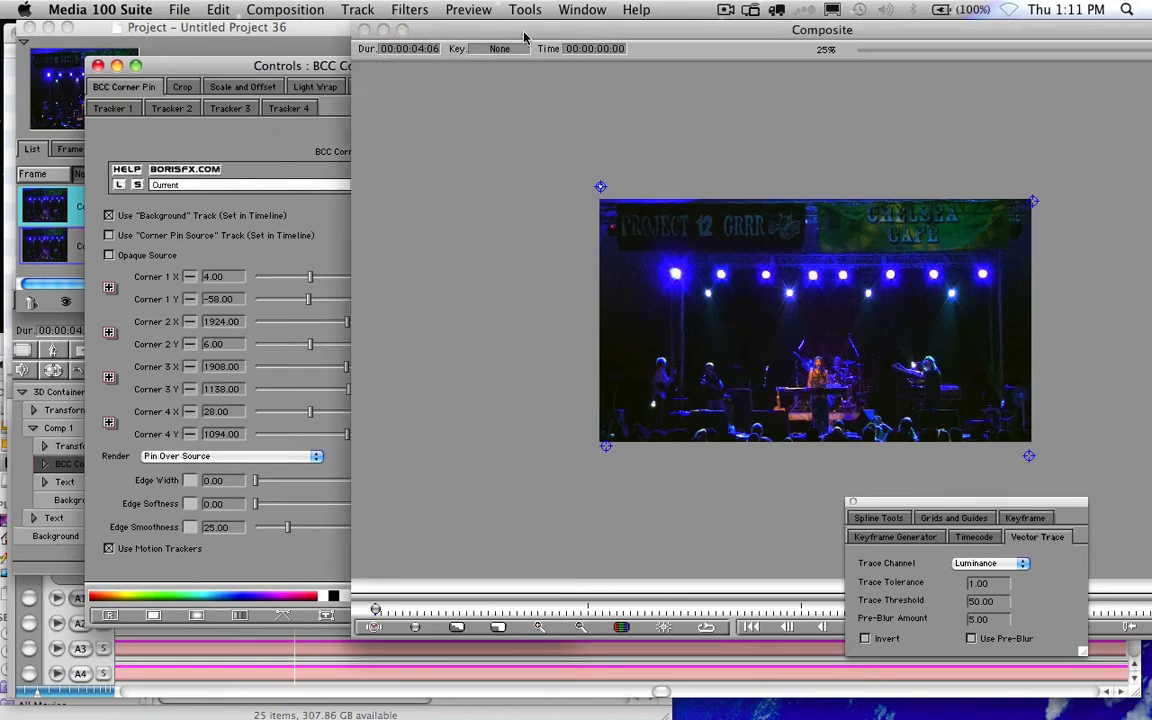
{"action": "left_click", "coordinate": [283, 10]}
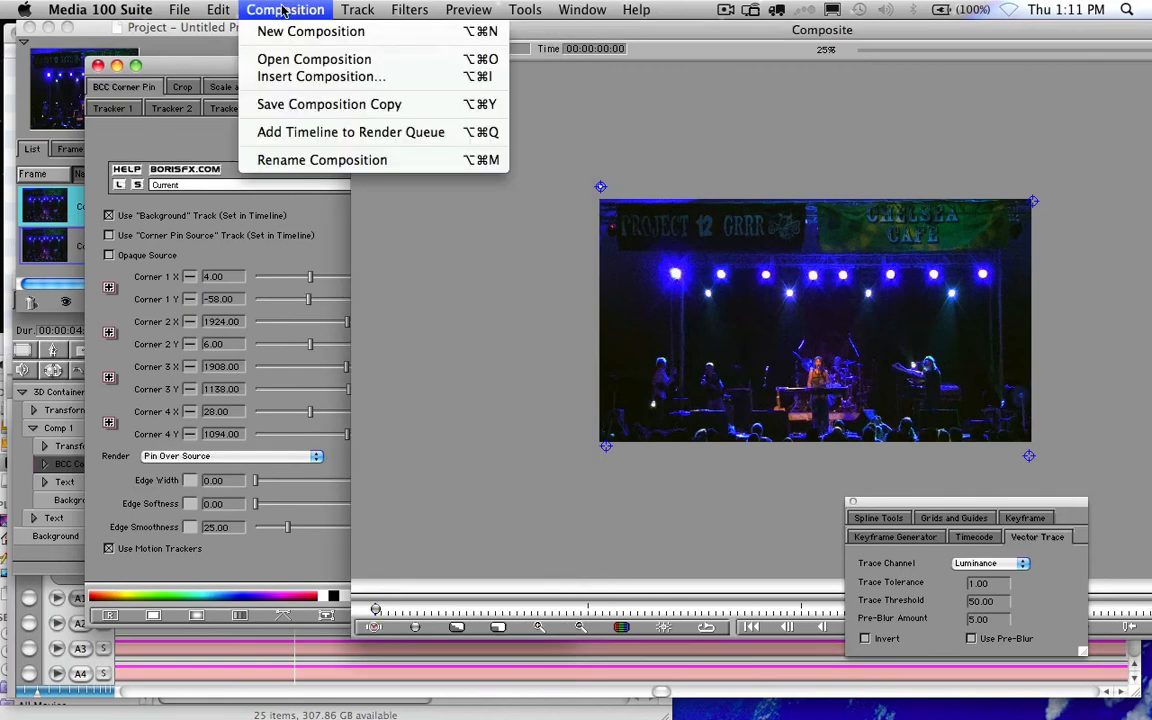
{"action": "mouse_move", "coordinate": [215, 10]}
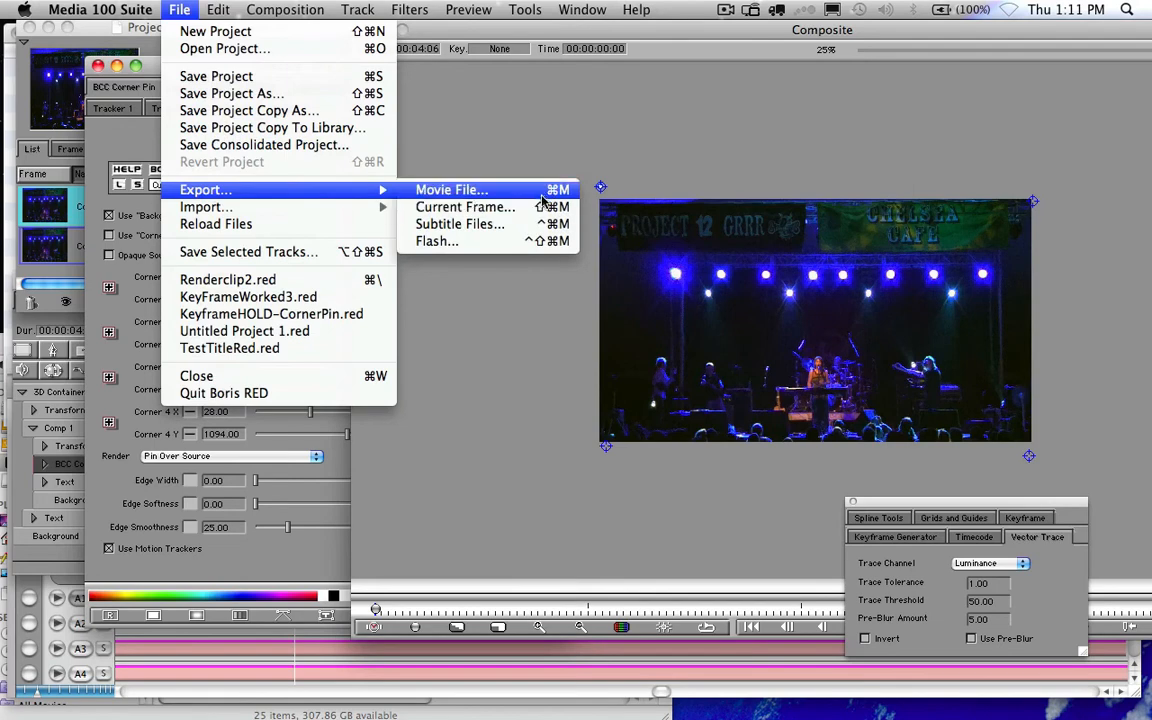
- Export the composite as a movie file with Fields set to None
{"action": "left_click", "coordinate": [489, 189]}
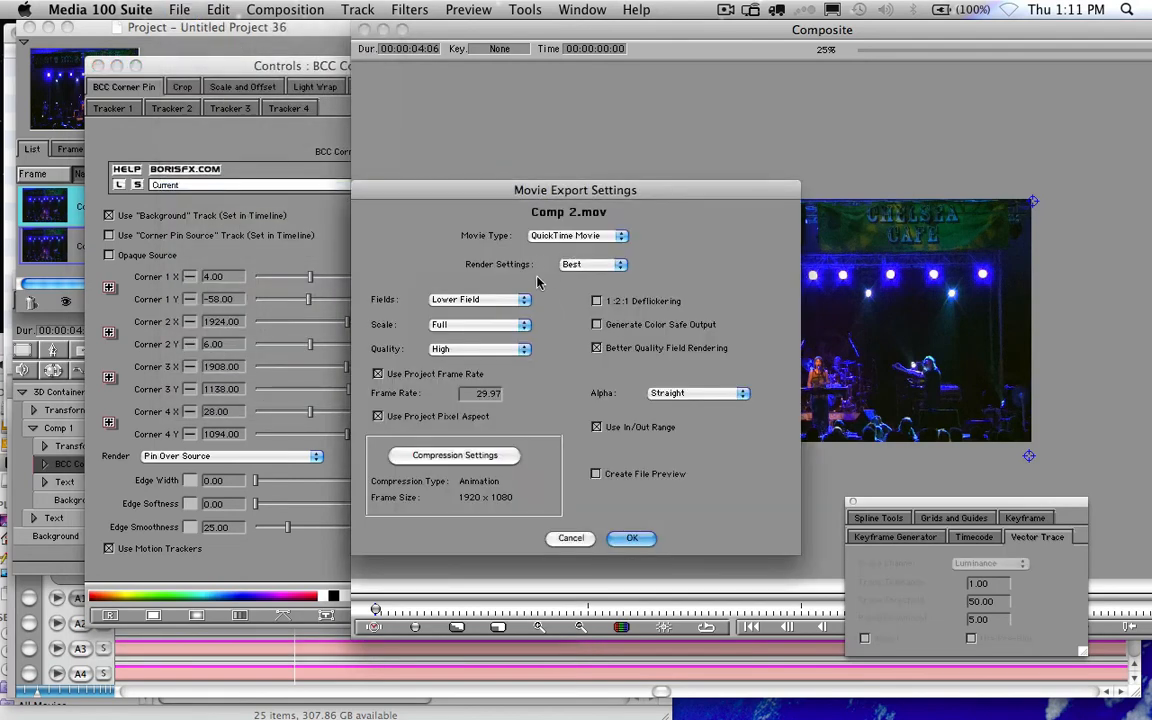
{"action": "left_click", "coordinate": [478, 299]}
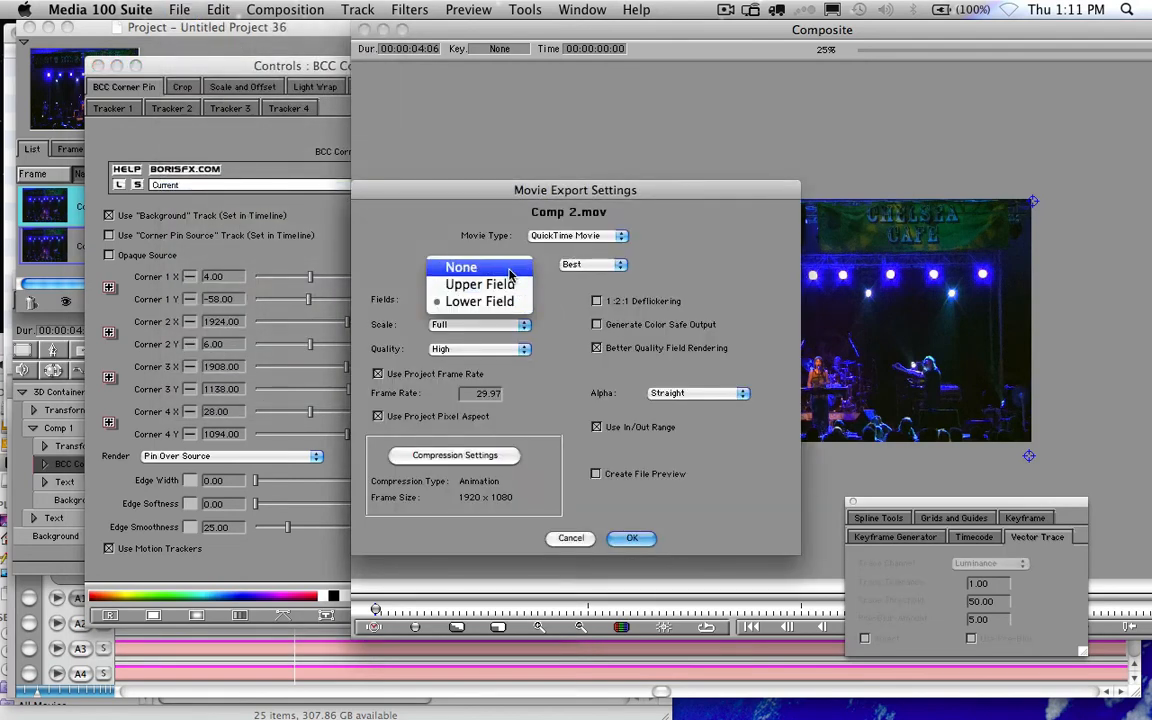
{"action": "left_click", "coordinate": [510, 268]}
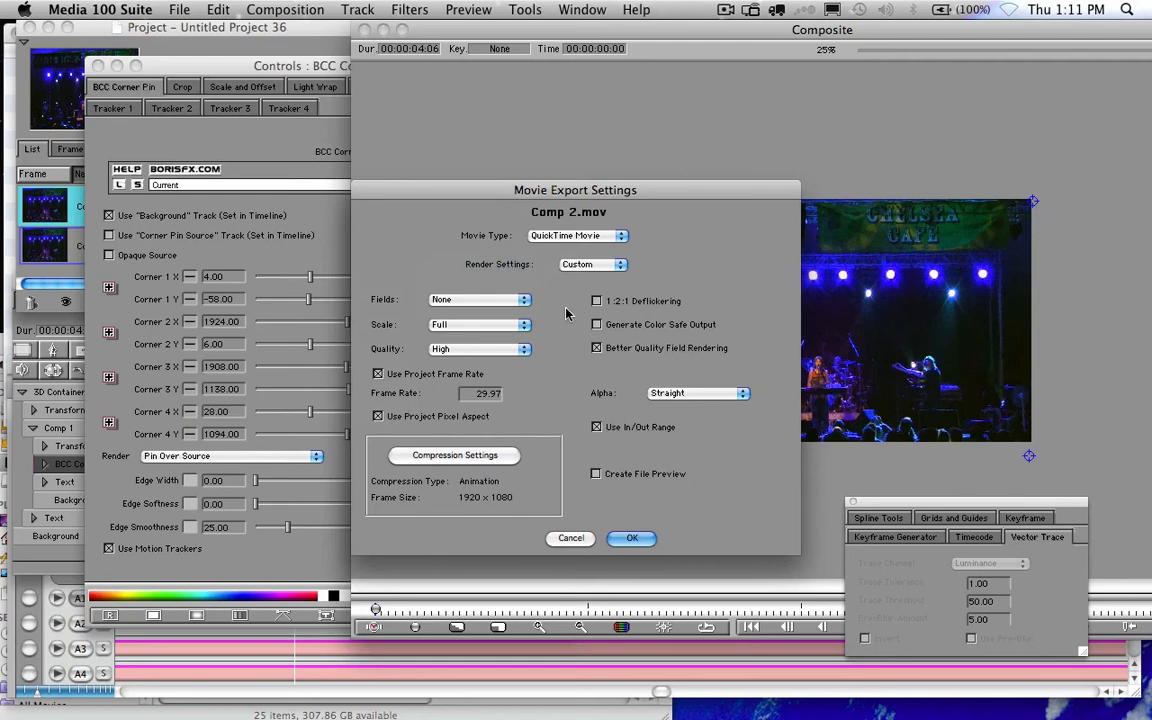
{"action": "left_click", "coordinate": [632, 540]}
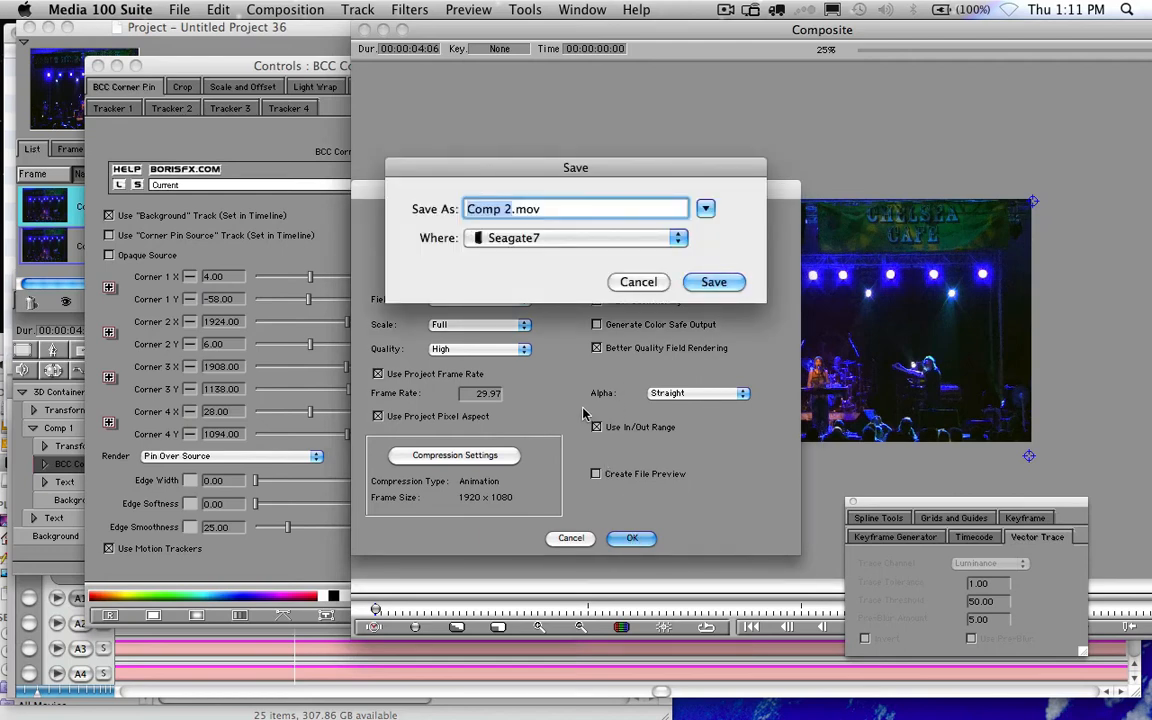
- Save the movie as BackCamera-042 on Seagate7, then switch to Finder while it exports
{"action": "type", "text": "BackCamera-042"}
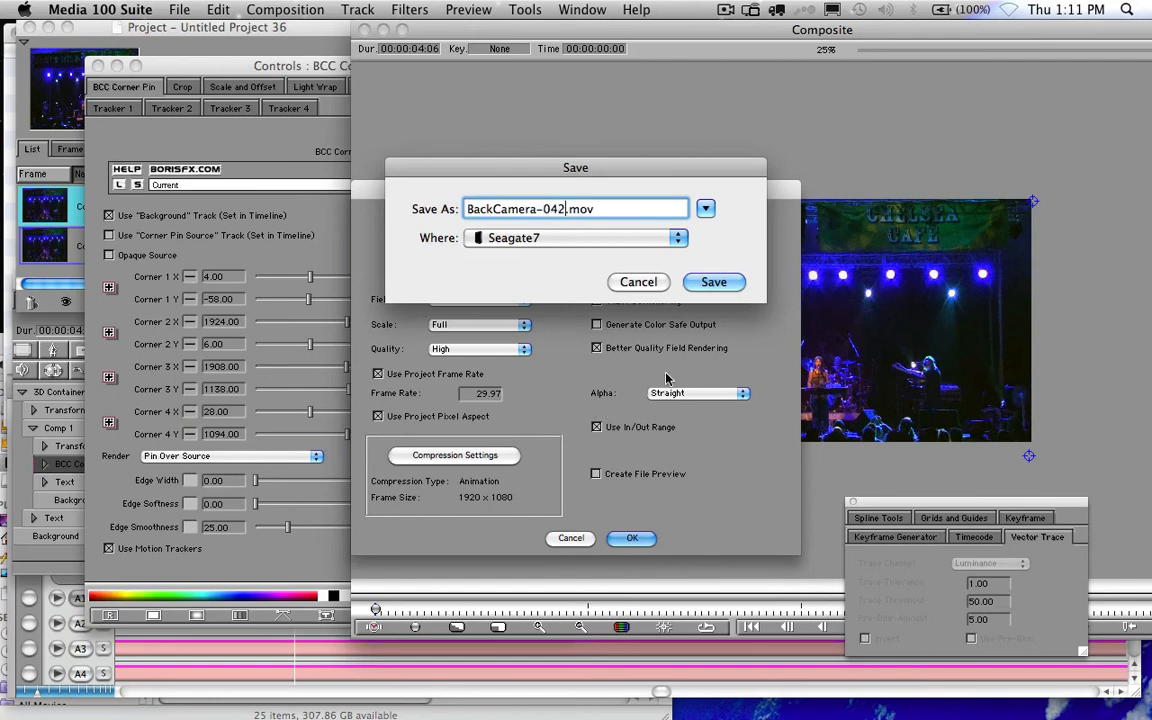
{"action": "left_click", "coordinate": [714, 283]}
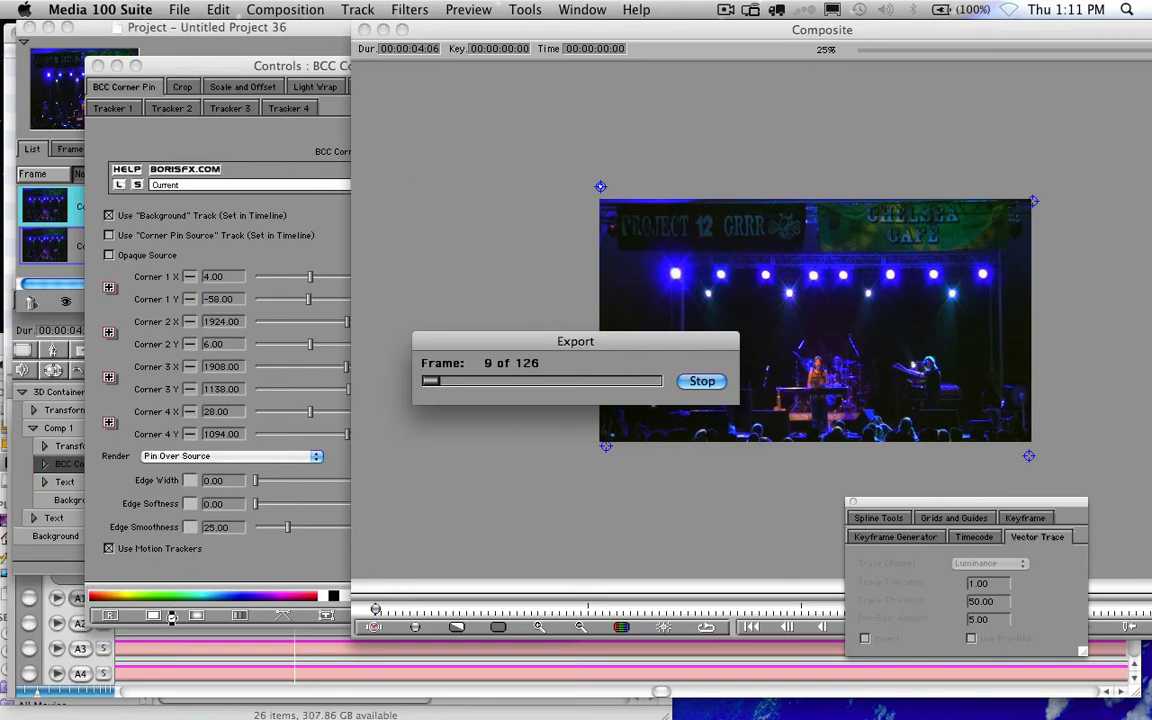
{"action": "mouse_move", "coordinate": [86, 717]}
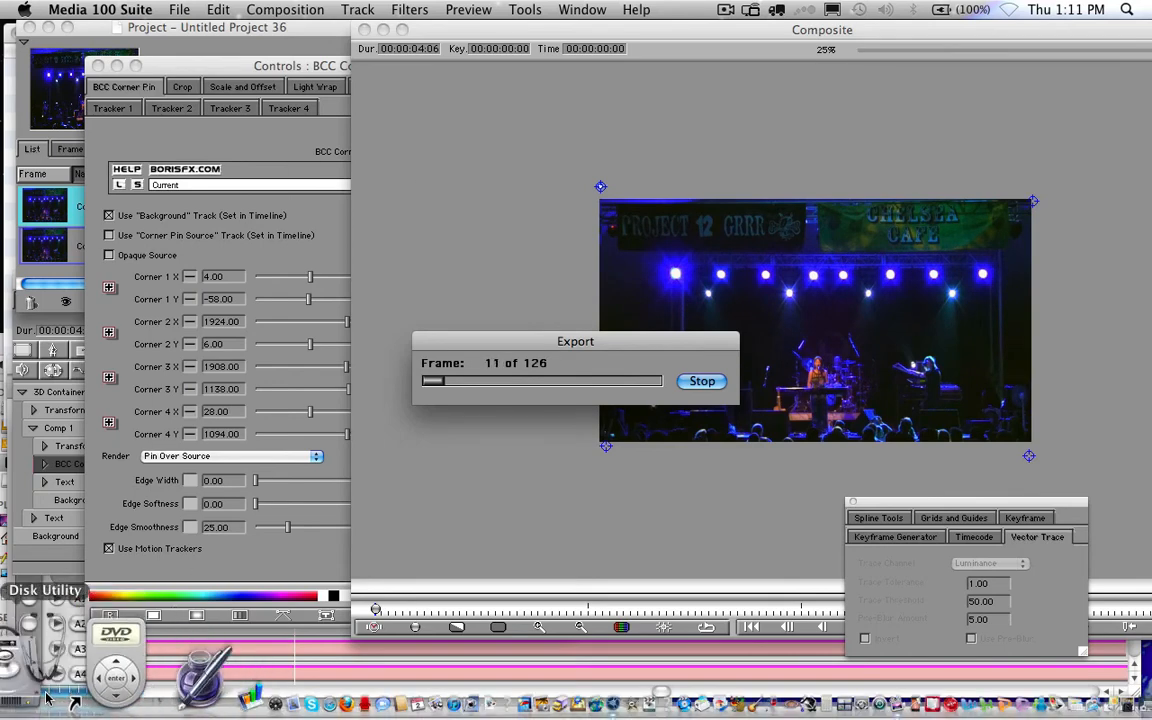
{"action": "left_click", "coordinate": [24, 692]}
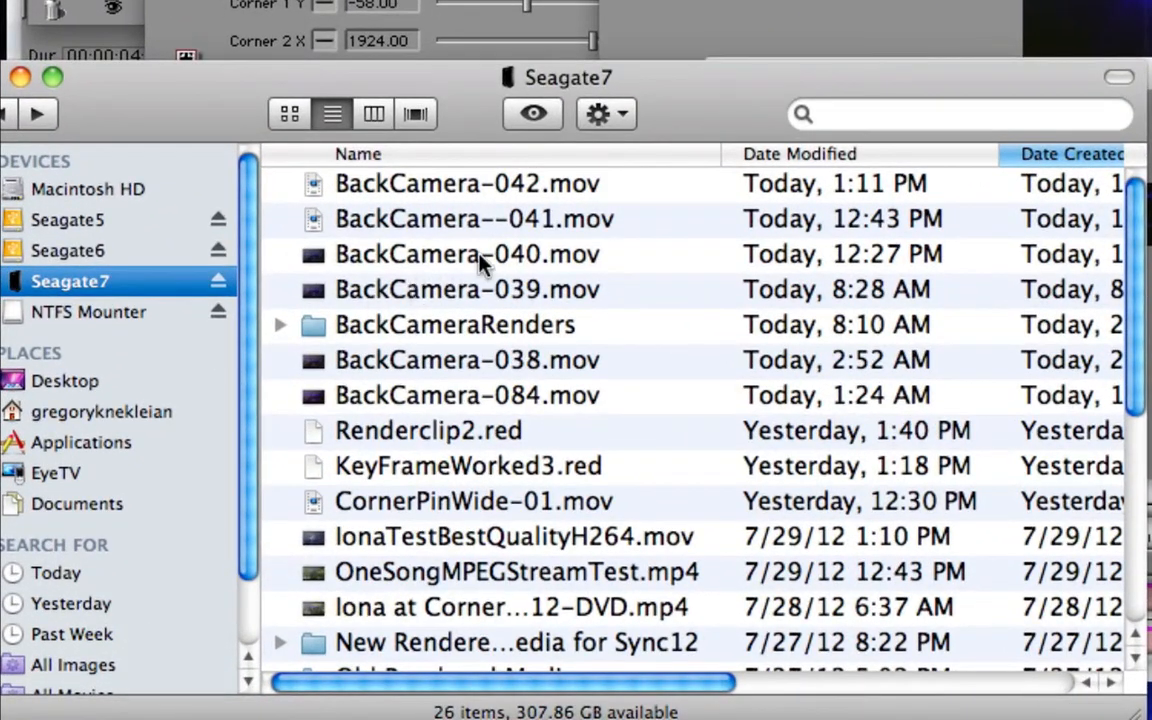
- Check BackCamera-042.mov in the Seagate7 window, scrolling to see its 69.2 MB size and QuickTime kind
{"action": "left_click_drag", "start_coordinate": [470, 79], "coordinate": [478, 45]}
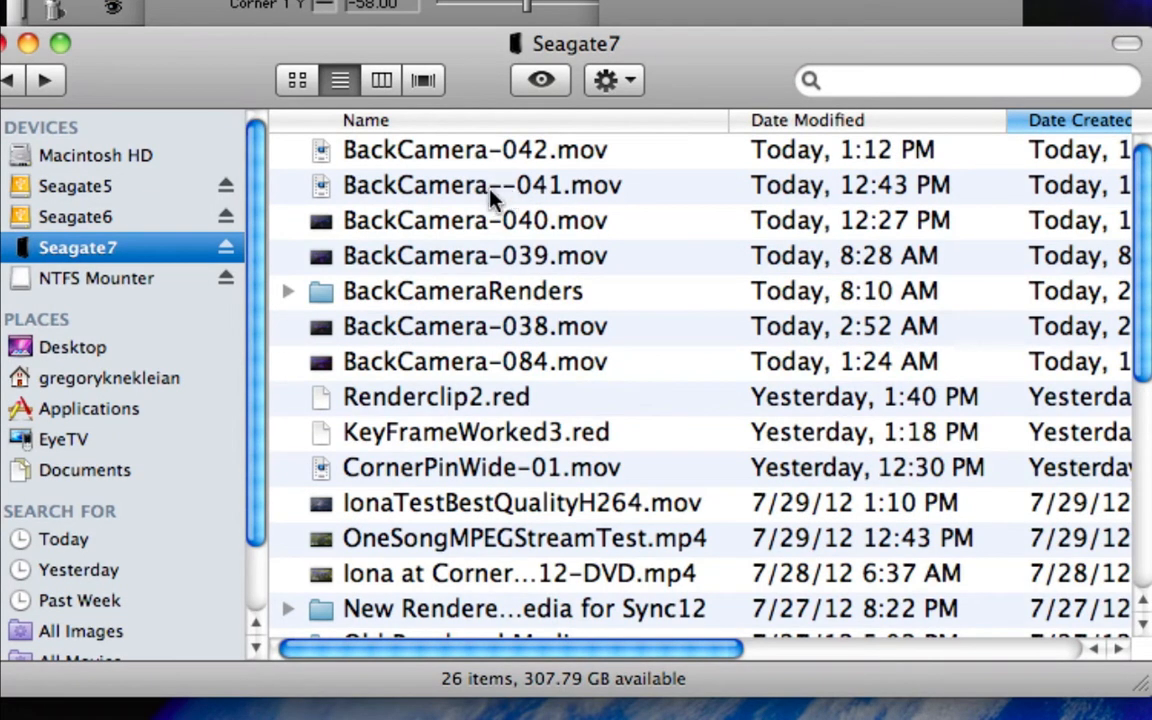
{"action": "scroll", "coordinate": [490, 197], "scroll_direction": "right", "scroll_amount": 15}
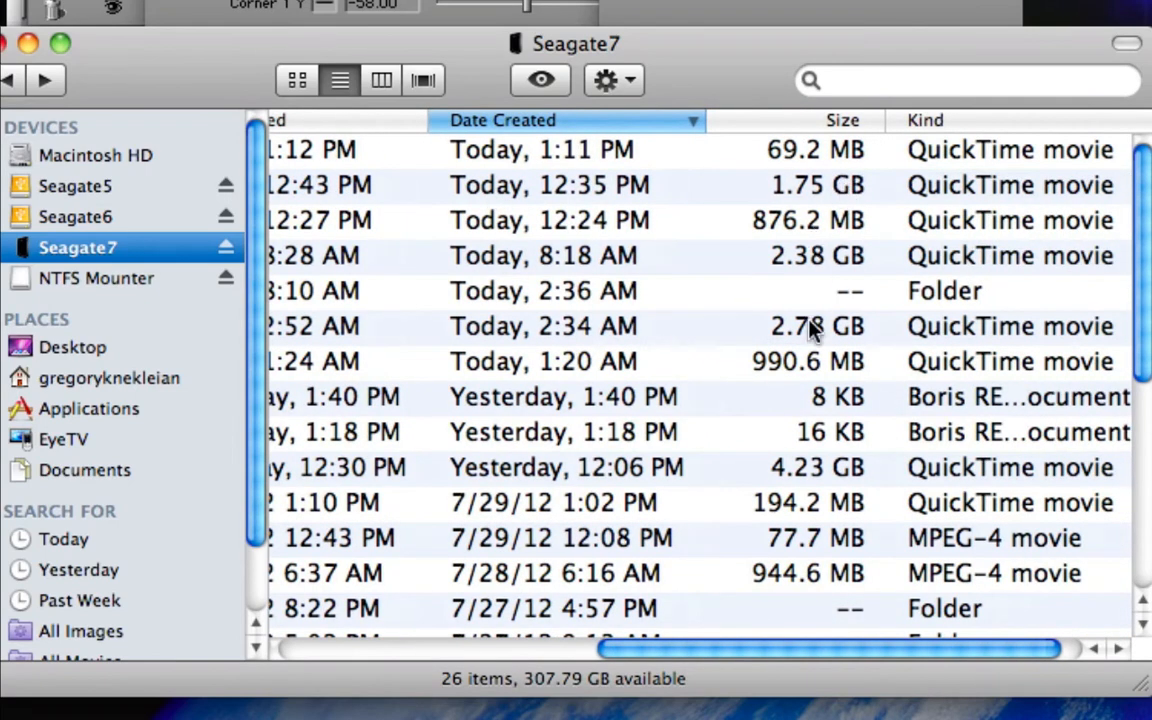
{"action": "scroll", "coordinate": [812, 340], "scroll_direction": "left", "scroll_amount": 15}
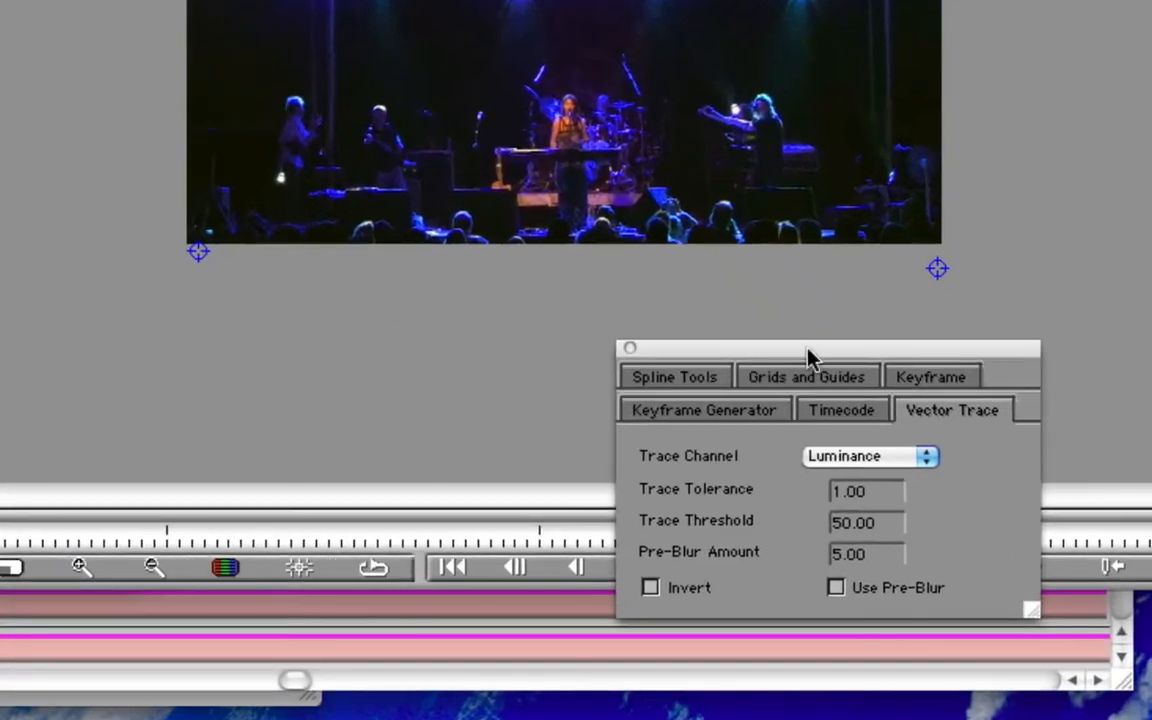
- Show the Keyframe tab of the tools palette, with default and toggle interpolation both Hold
{"action": "left_click", "coordinate": [918, 384]}
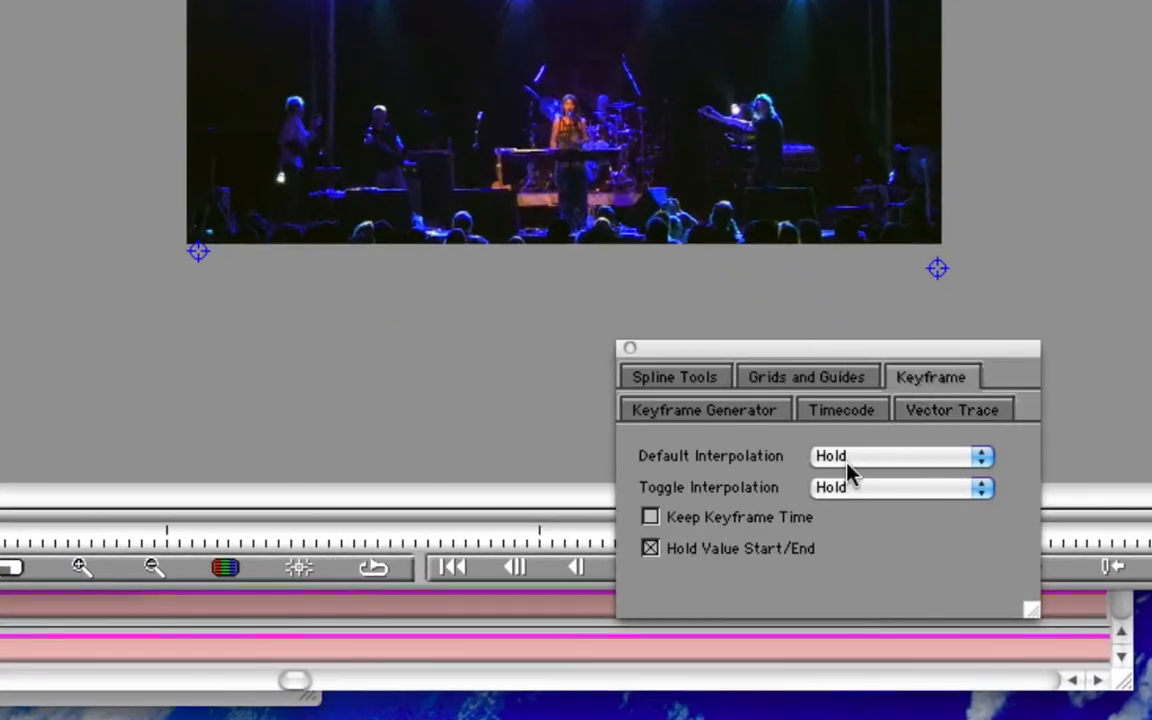